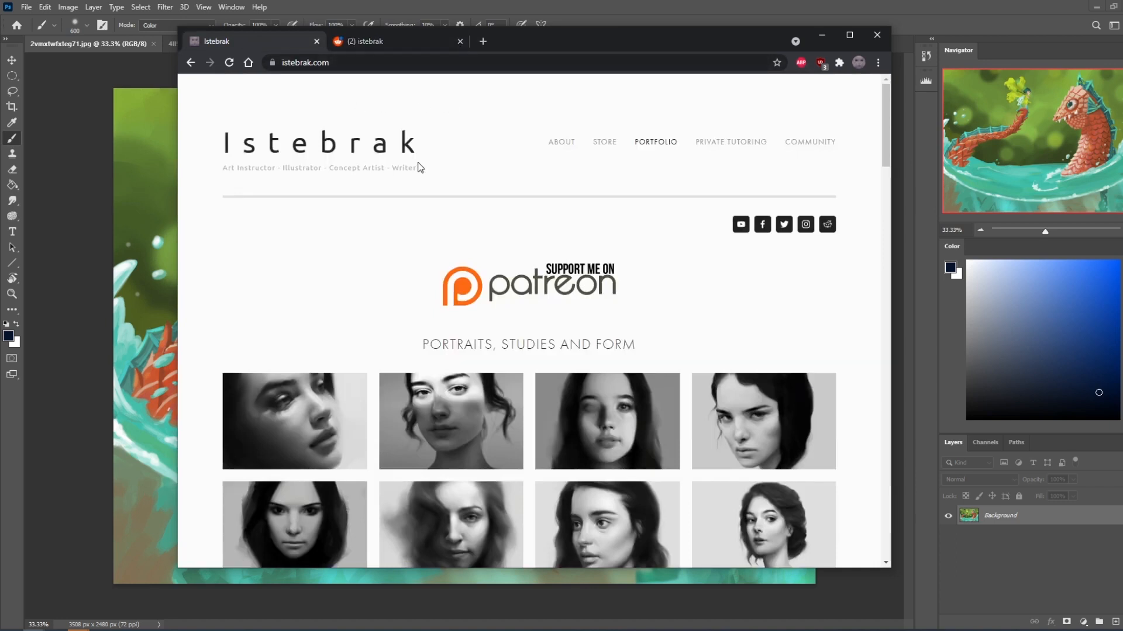
Open the r/istebrak Reddit community from the portfolio site, skim its posts and return to the site.
click(827, 224)
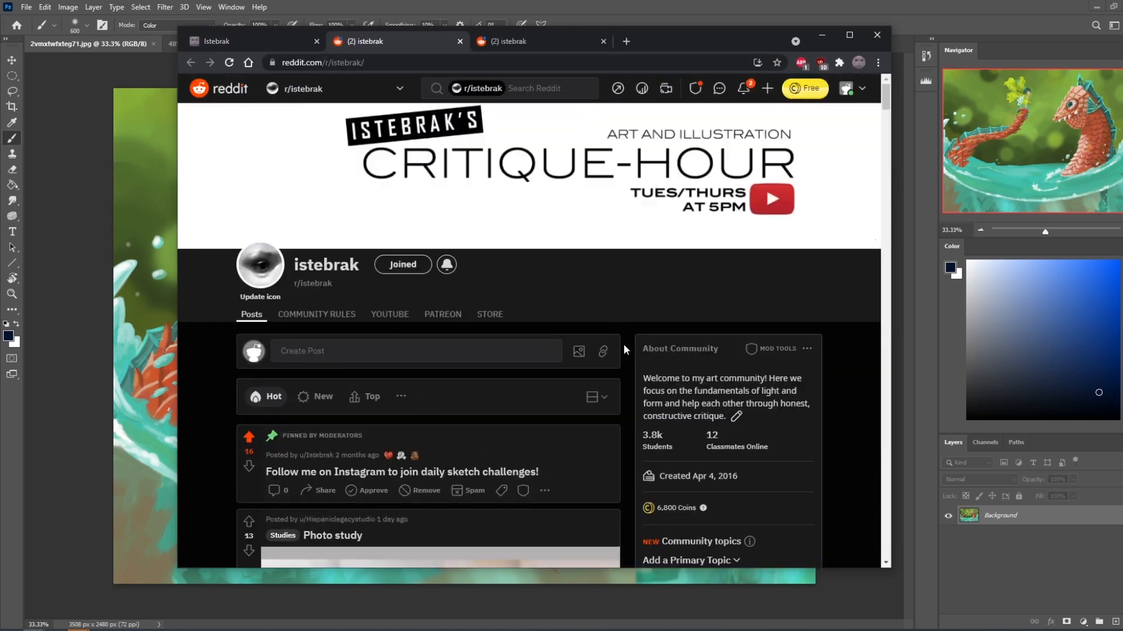
scroll(623, 343, down, 2)
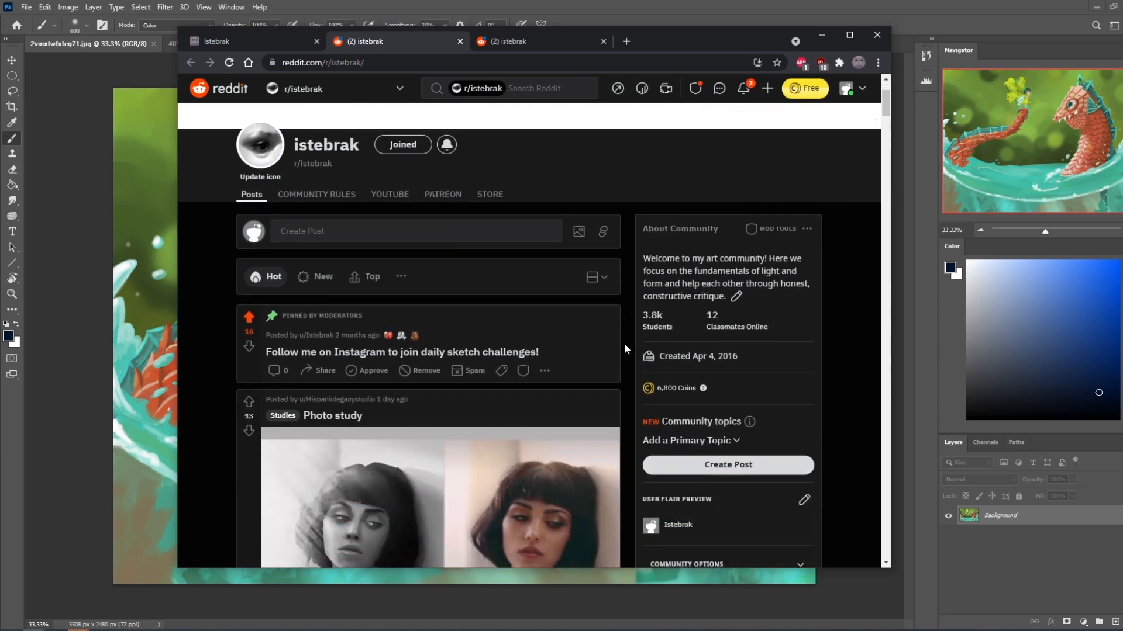
scroll(623, 343, down, 10)
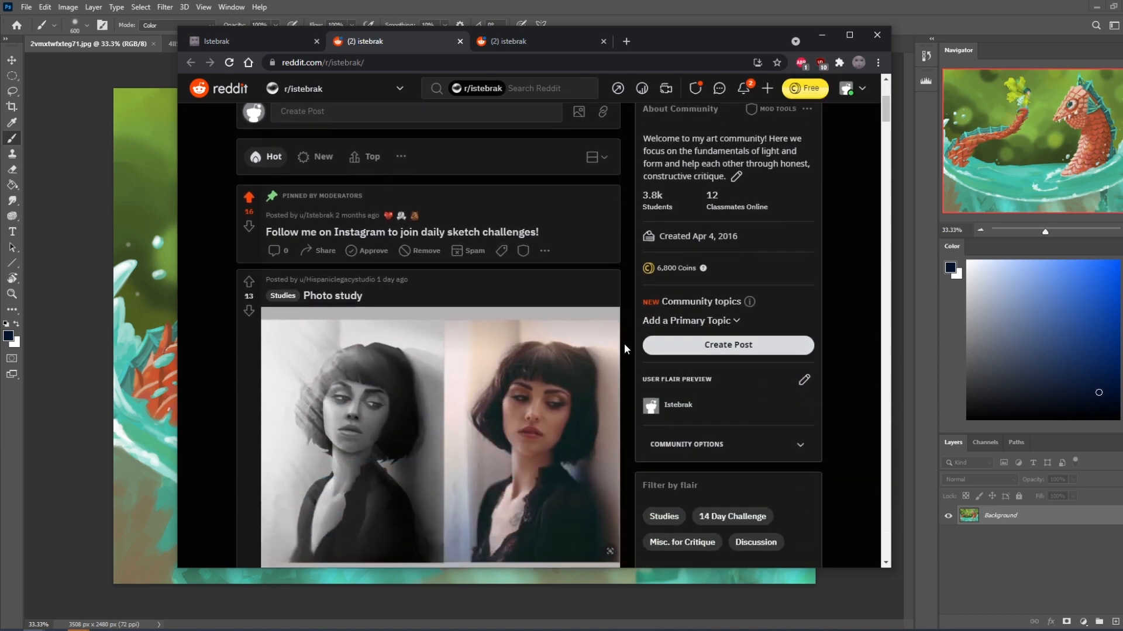
scroll(625, 349, down, 8)
scroll(625, 349, up, 9)
scroll(625, 349, up, 12)
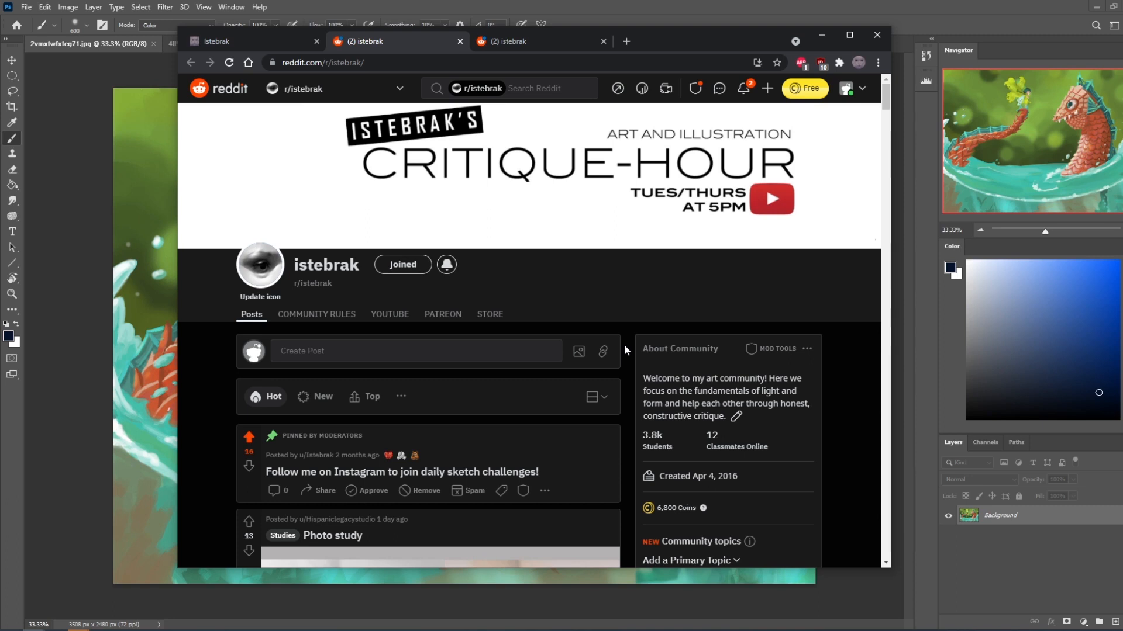
key(ctrl+w)
click(253, 41)
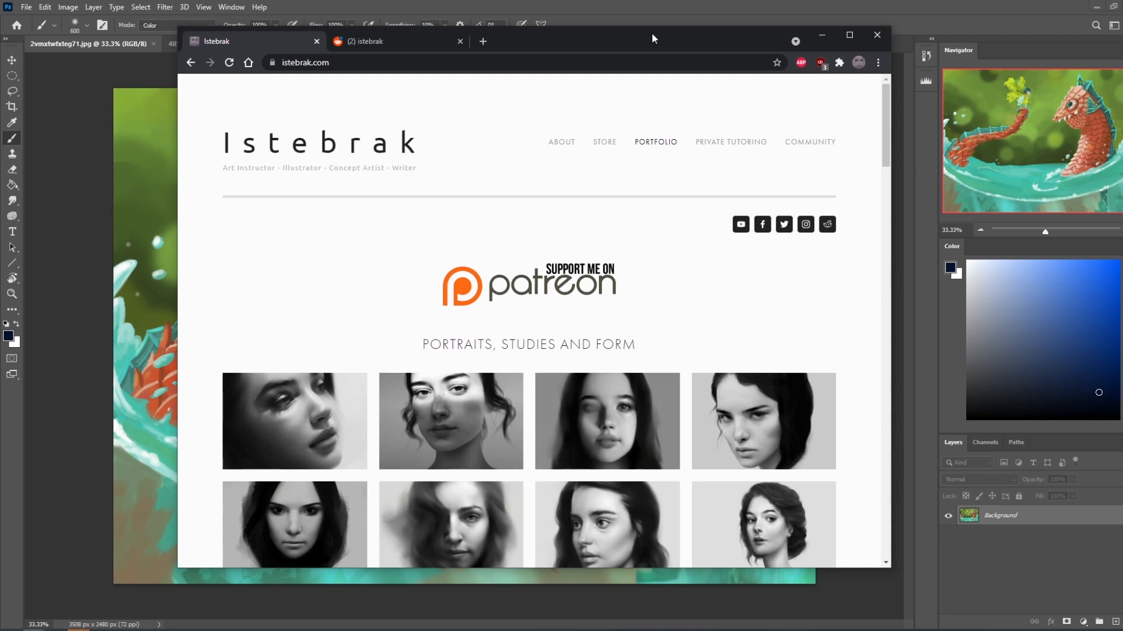
Switch to Photoshop with the sea-serpent painting shown whole, and shrink the brush to 175 px.
click(829, 38)
key([)
key([)
key([)
key([)
key([)
key([)
click(859, 153)
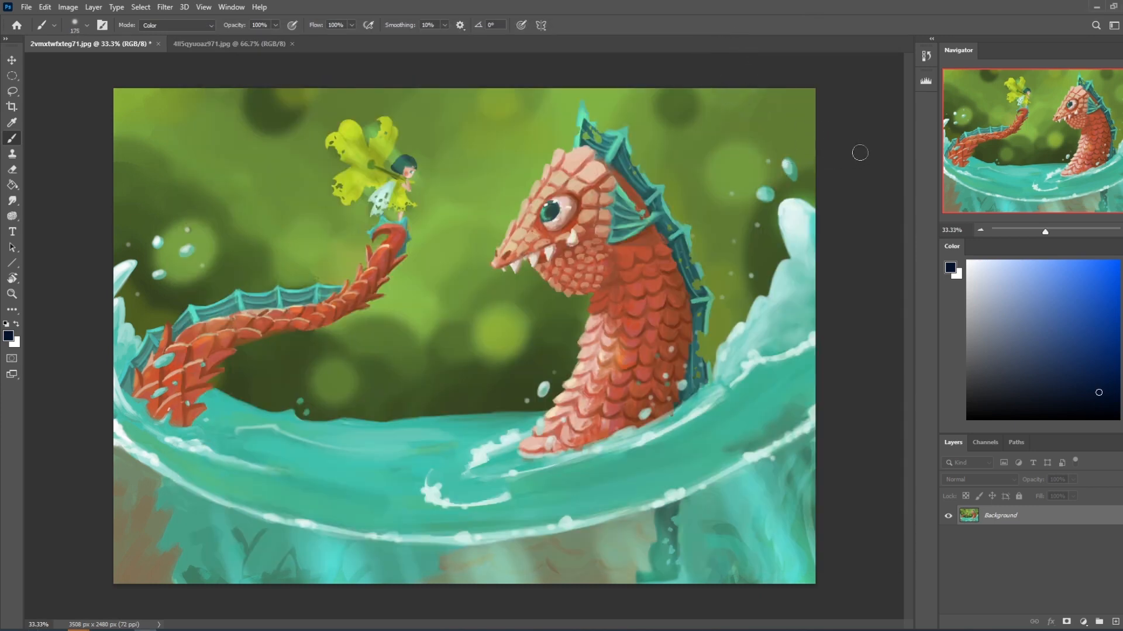
key(ctrl+minus)
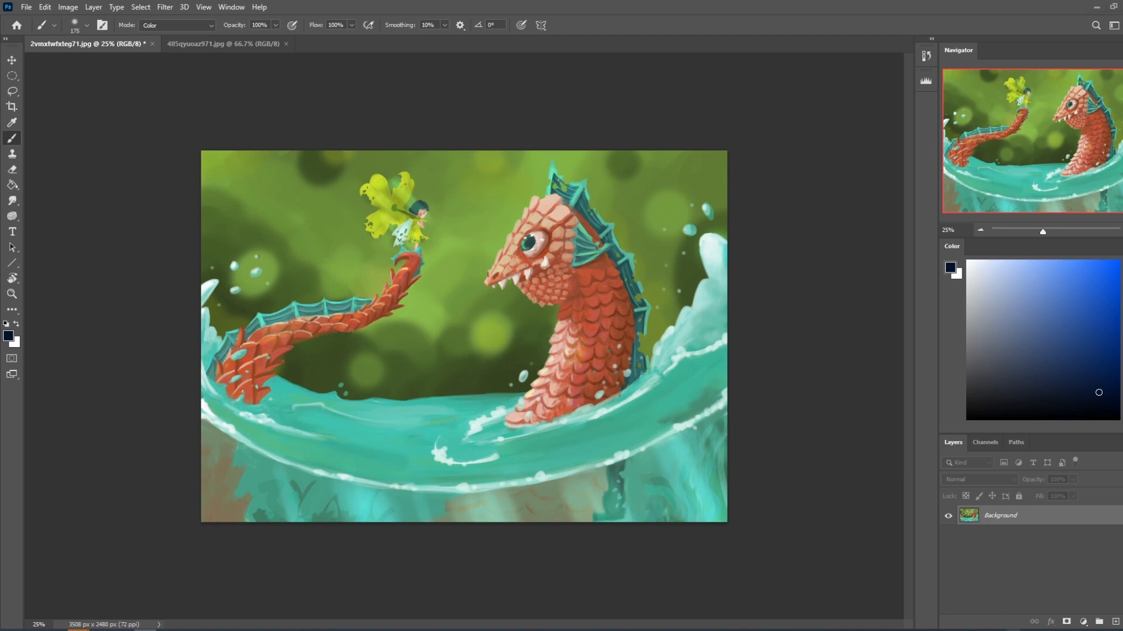
click(1014, 630)
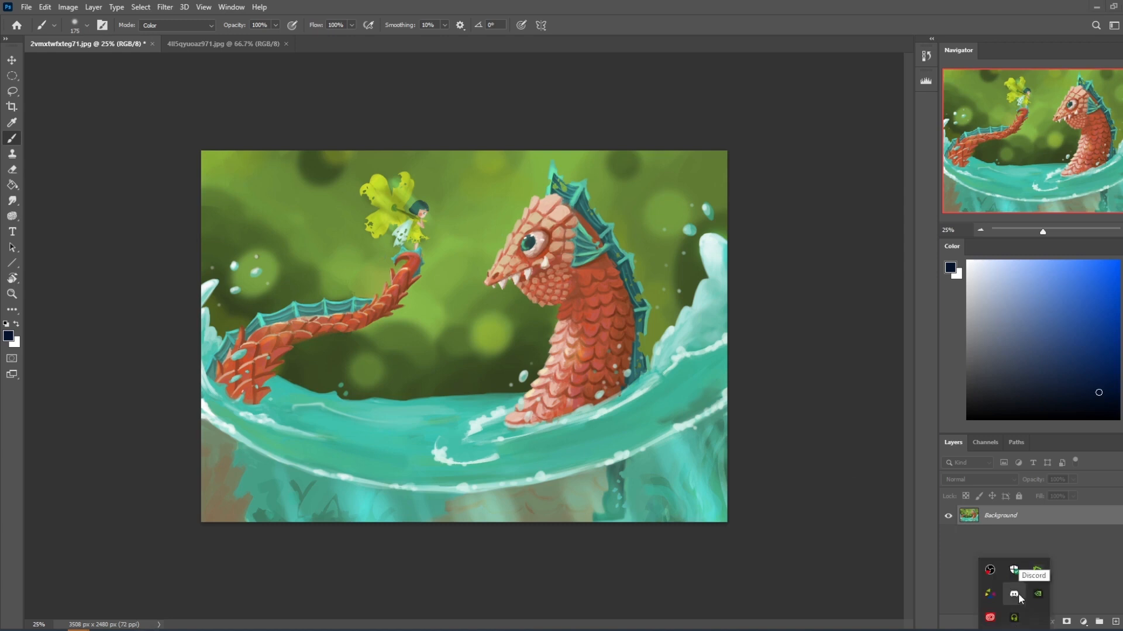
click(803, 466)
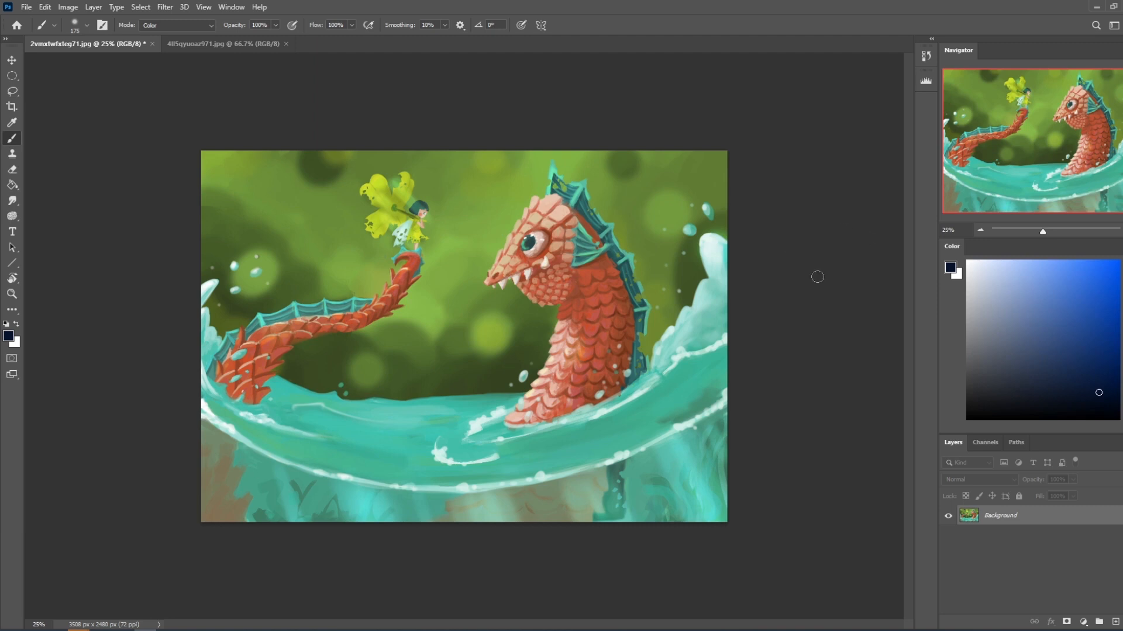
Enlarge the brush to 2300 px.
key(bracketright)
key(bracketright)
key(bracketright)
key(bracketright)
key(bracketright)
key(bracketright)
key(bracketright)
key(bracketright)
key(bracketright)
key(bracketright)
key(bracketright)
key(bracketright)
key(bracketright)
key(bracketright)
key(bracketright)
key(bracketright)
key(bracketright)
key(bracketright)
key(bracketright)
key(bracketright)
key(bracketright)
key(bracketright)
Convert the Background into the regular layer Layer 0 and duplicate it, keeping only the copy visible.
double_click(1074, 523)
click(673, 191)
key(v)
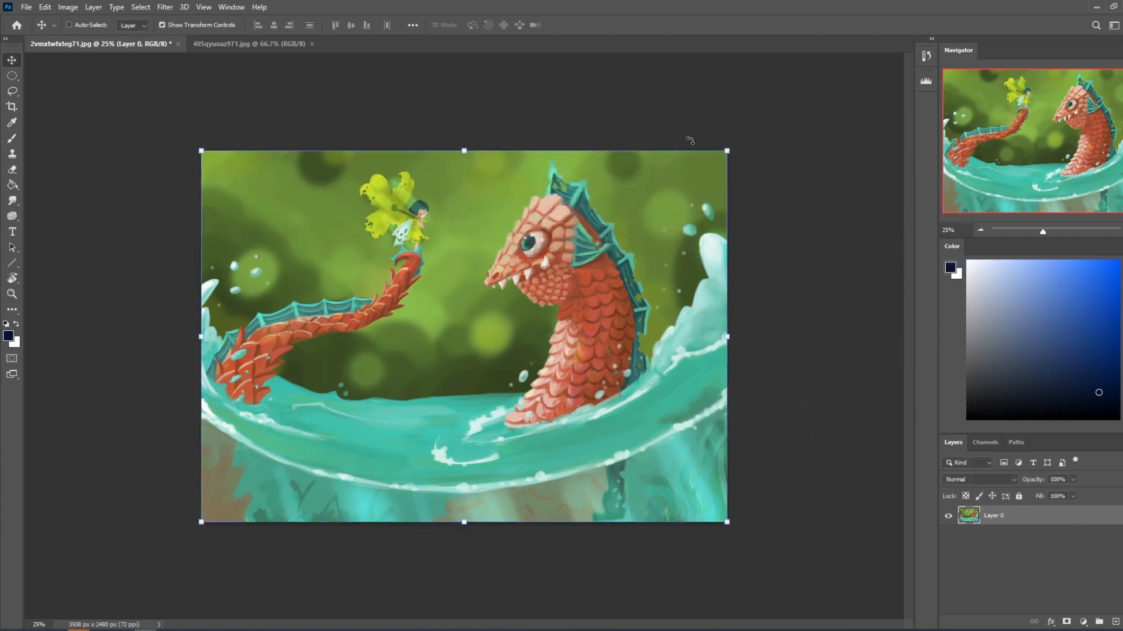
key(ctrl+j)
Rotate the Layer 0 copy clockwise in several passes until the whole scene is strongly tilted down to the right.
drag(733, 131, 725, 277)
key(Return)
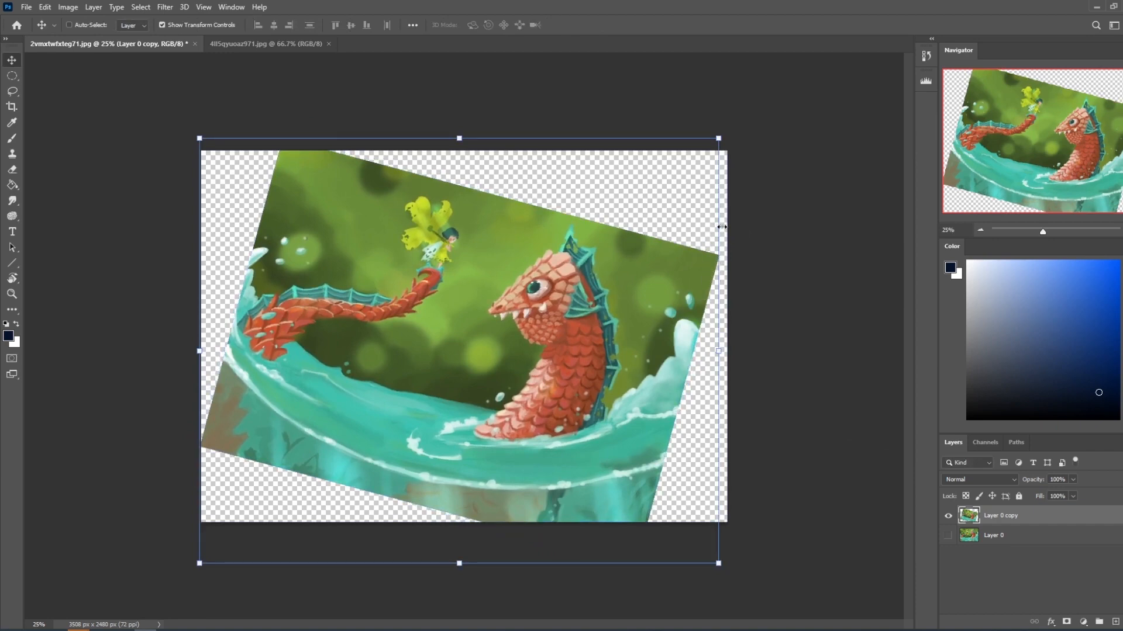
key(b)
key(ctrl+t)
drag(726, 128, 773, 173)
drag(609, 306, 614, 319)
click(593, 25)
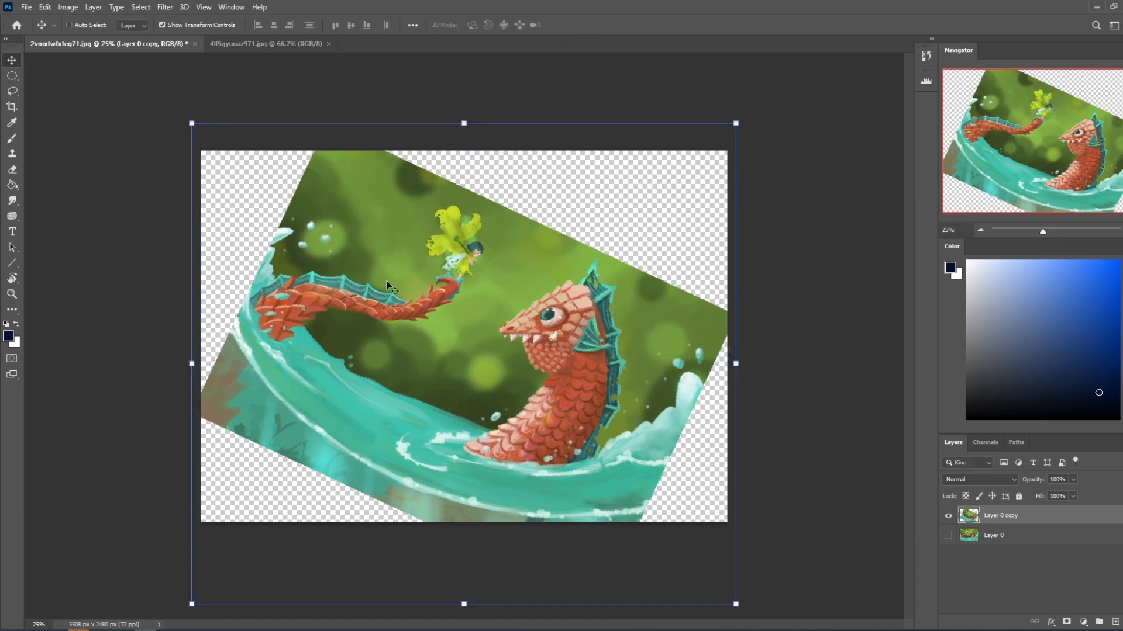
drag(745, 108, 763, 123)
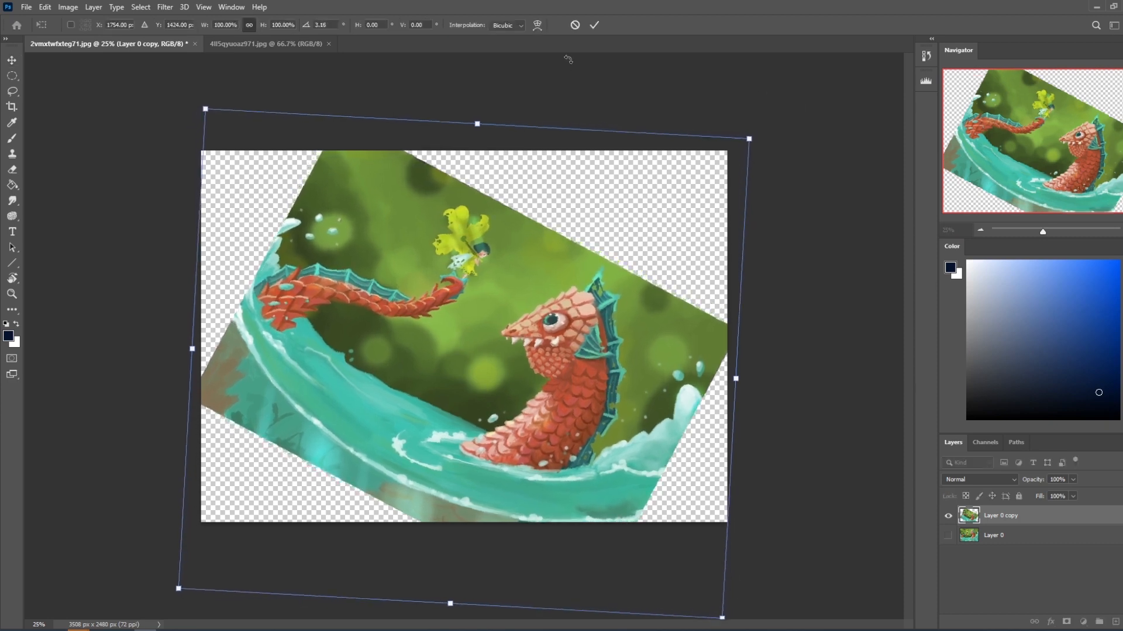
click(594, 25)
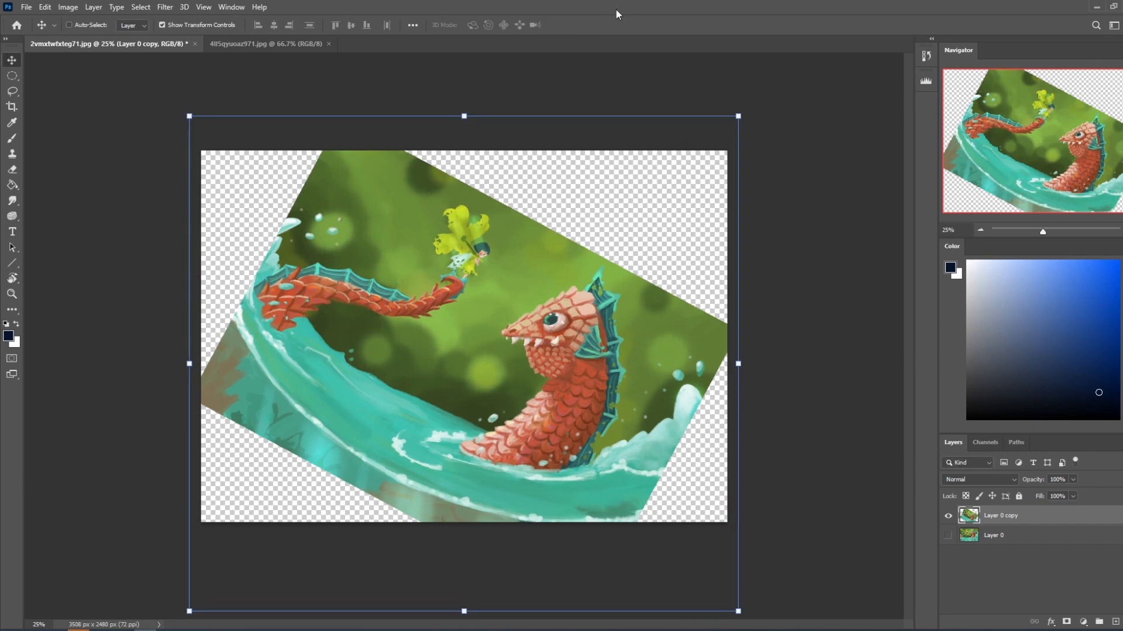
Scale the tilted copy to 105.66% and shift it slightly left and down.
drag(746, 121, 778, 93)
drag(712, 246, 697, 255)
click(595, 24)
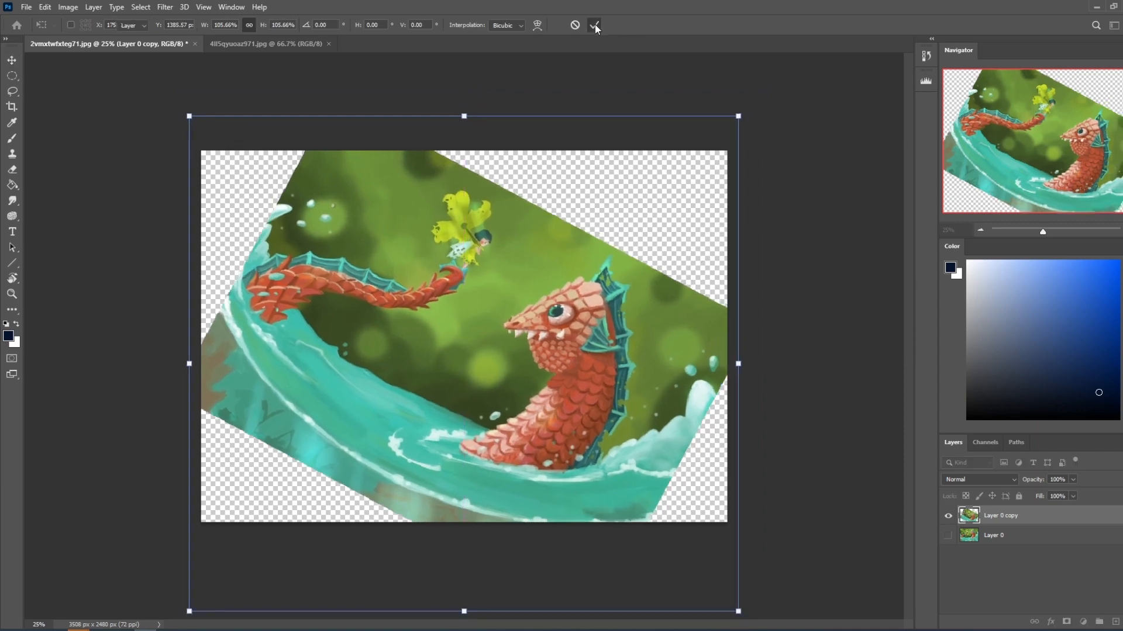
Add a new layer beneath the tilted copy and fill it with the green sampled from the background.
key(b)
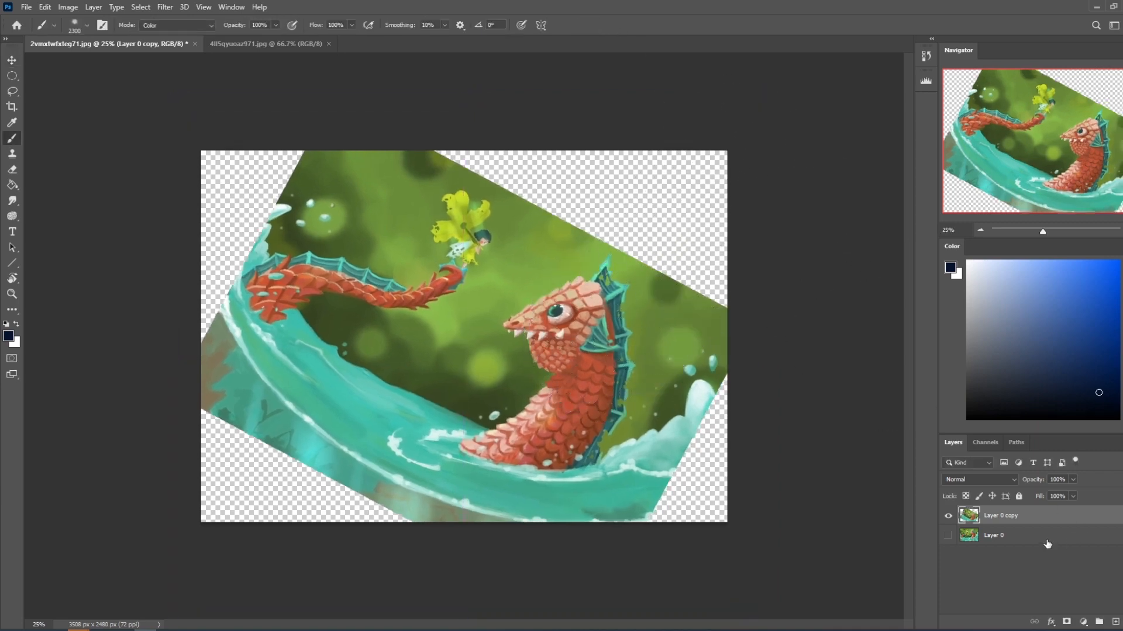
ctrl+click(1115, 621)
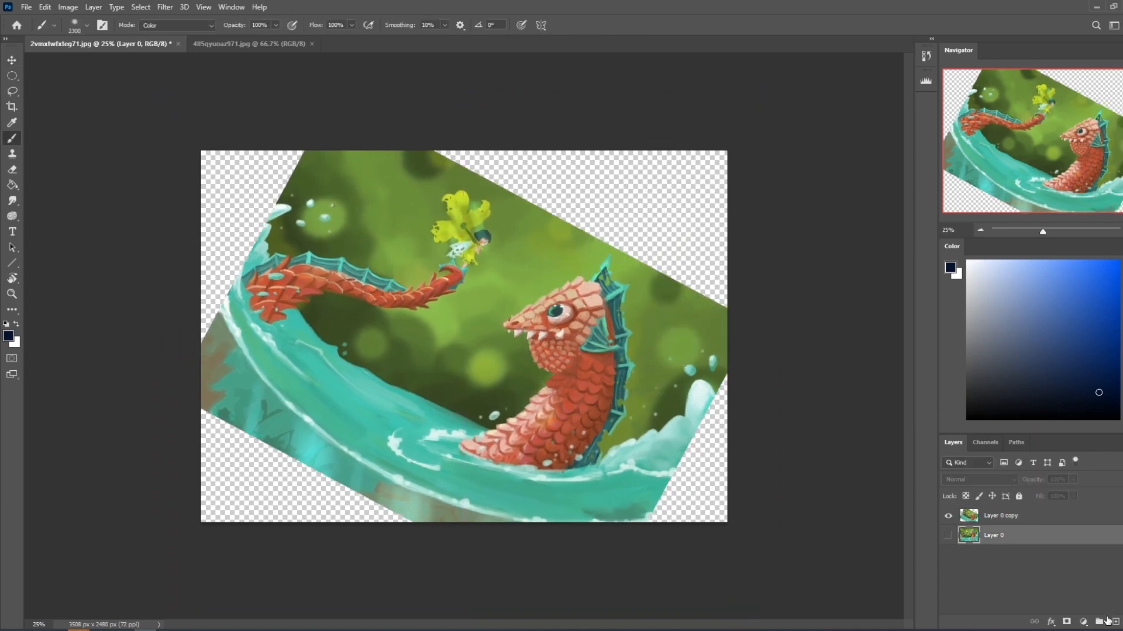
alt+click(549, 230)
key(g)
click(585, 212)
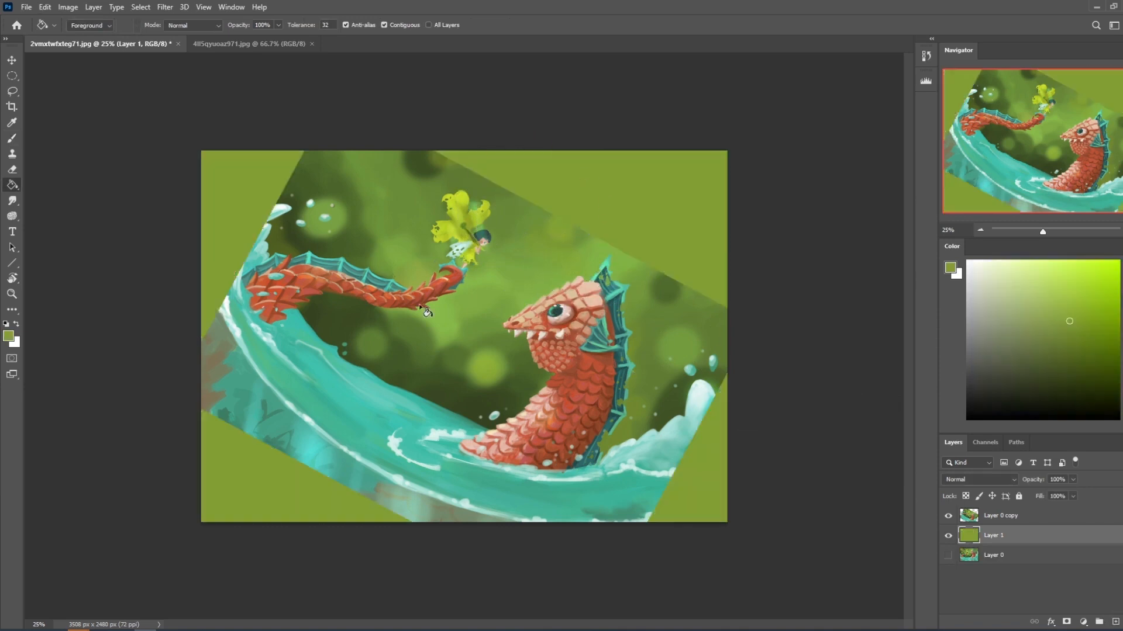
Paint sampled teal water color in Normal mode on Layer 1 along the canvas bottom and left edge.
key(b)
alt+click(325, 389)
click(275, 25)
click(205, 27)
click(205, 37)
mouse_move(237, 444)
mouse_down()
mouse_move(346, 521)
mouse_move(319, 520)
mouse_move(597, 571)
mouse_move(770, 451)
mouse_up()
mouse_move(170, 292)
mouse_down()
mouse_move(164, 233)
mouse_move(142, 280)
mouse_move(251, 176)
mouse_move(365, 342)
mouse_up()
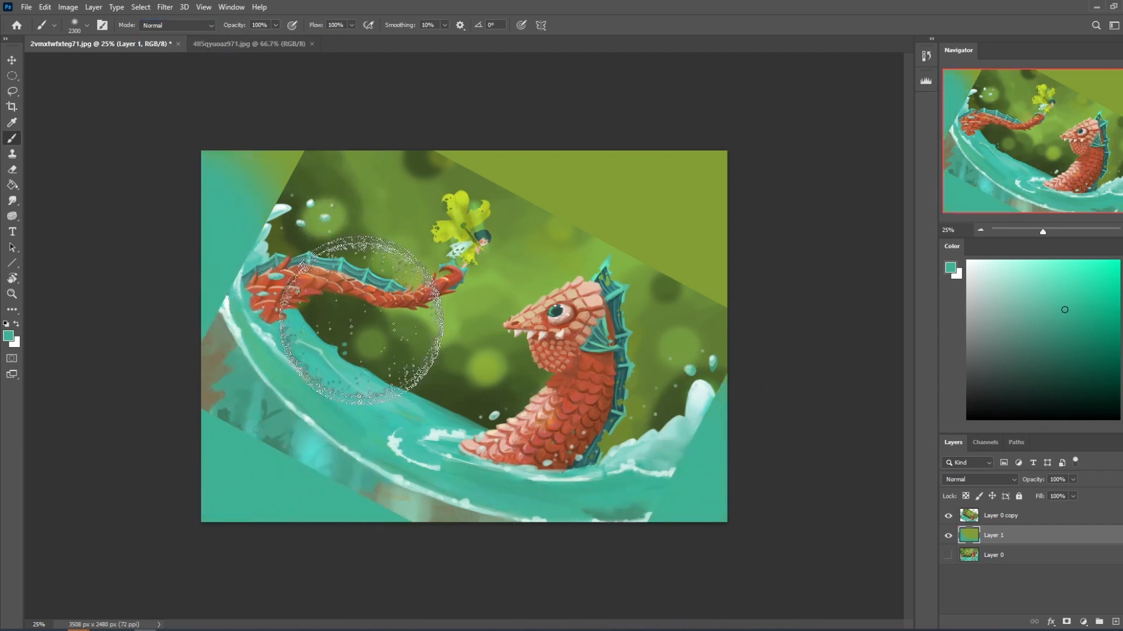
key(e)
drag(259, 134, 264, 149)
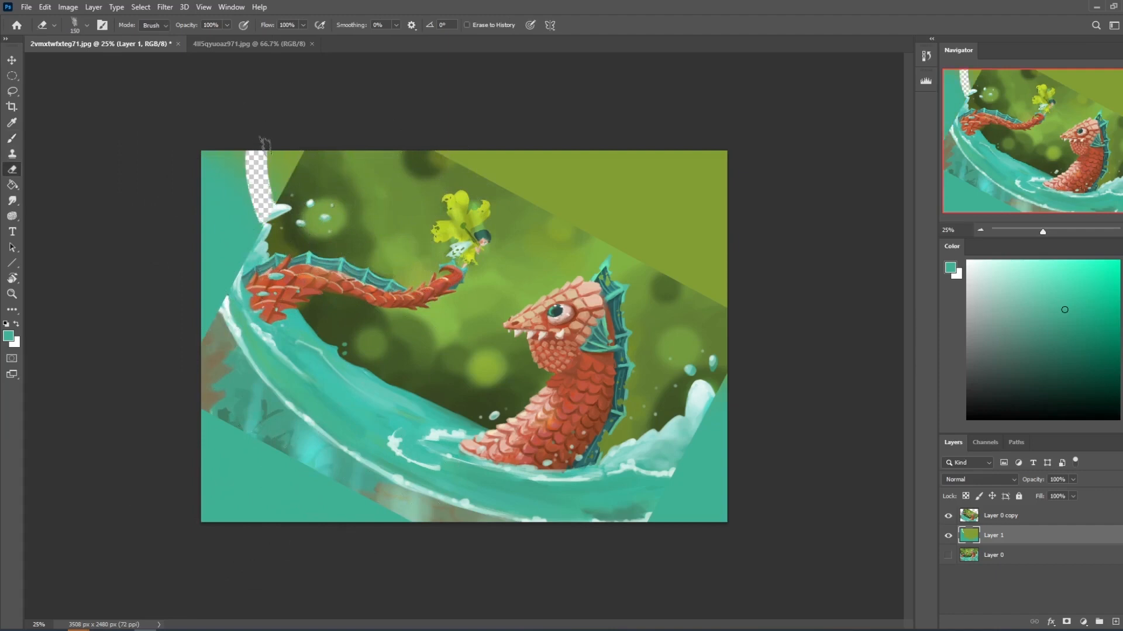
key(ctrl+z)
Choose the first brush in Istebrak's Dry-Oil Brushes set and enlarge it for painting the background layer.
key(b)
right_click(365, 210)
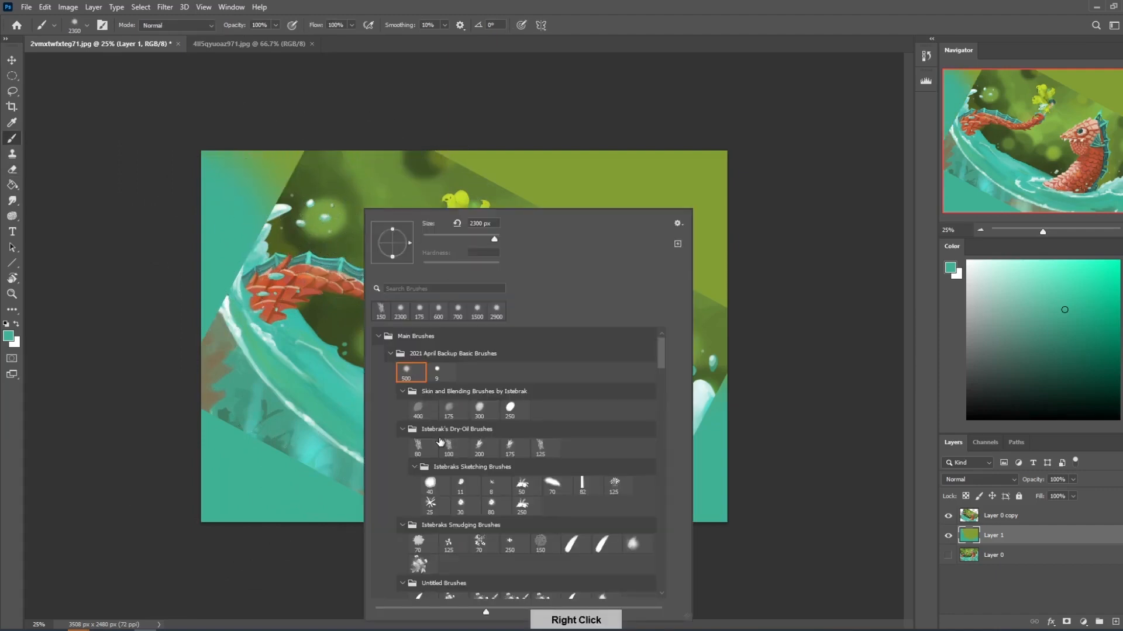
click(417, 444)
click(530, 111)
alt+click(292, 156)
key(bracketright)
key(bracketright)
key(bracketright)
key(bracketright)
key(bracketright)
key(bracketright)
key(bracketright)
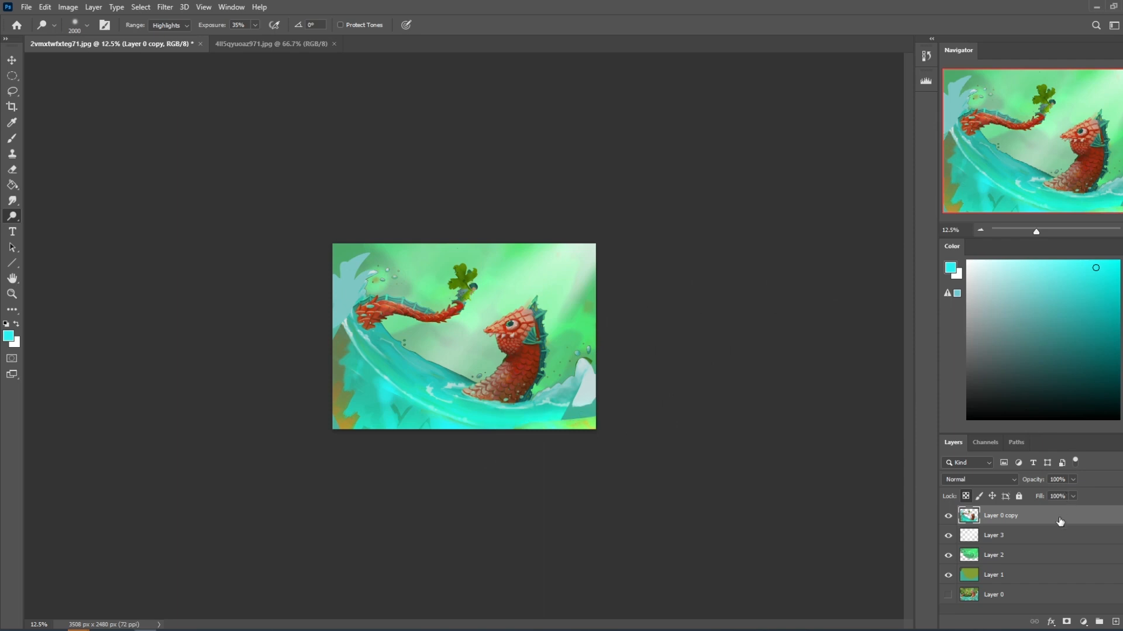
Unlock transparency on Layer 0 copy and paint turquoise water over the canvas's lower-right corner.
key(b)
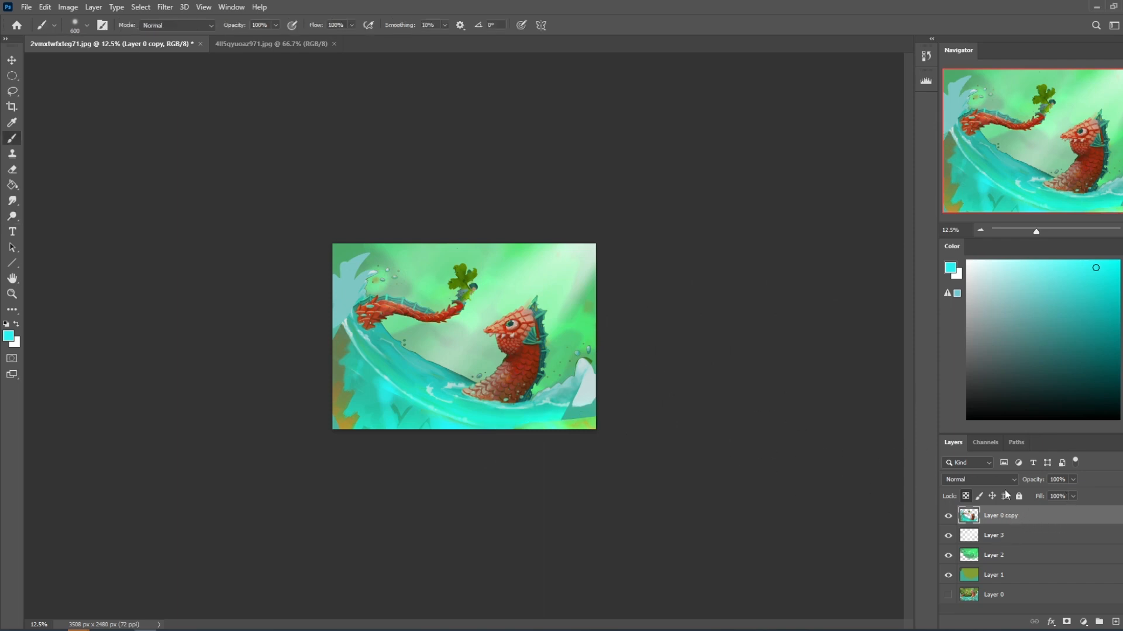
alt+click(582, 418)
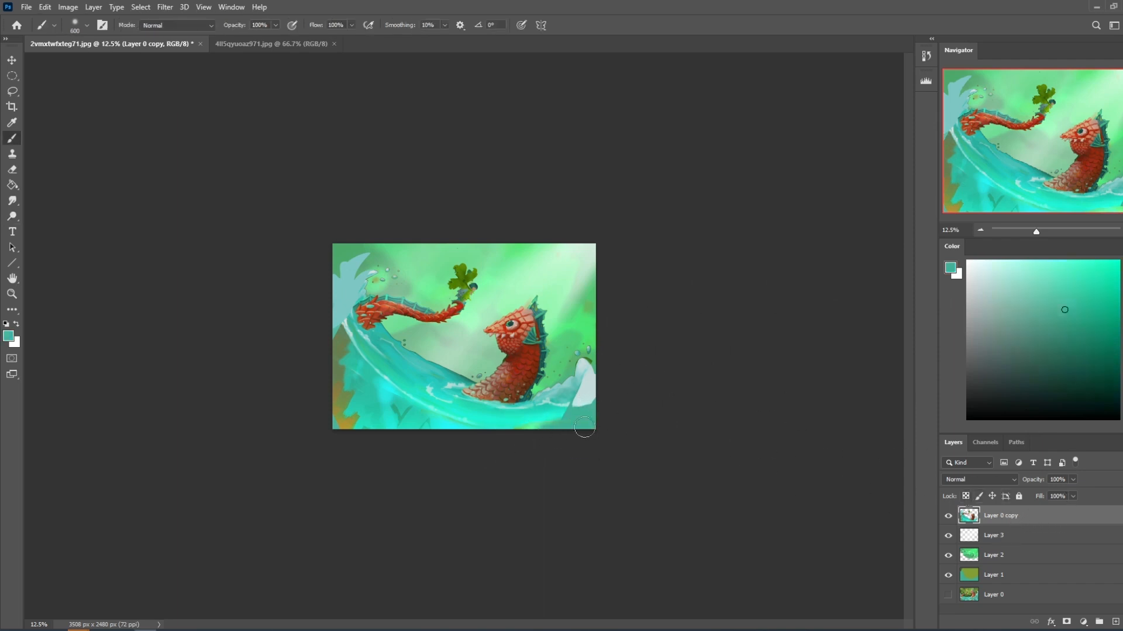
alt+click(507, 426)
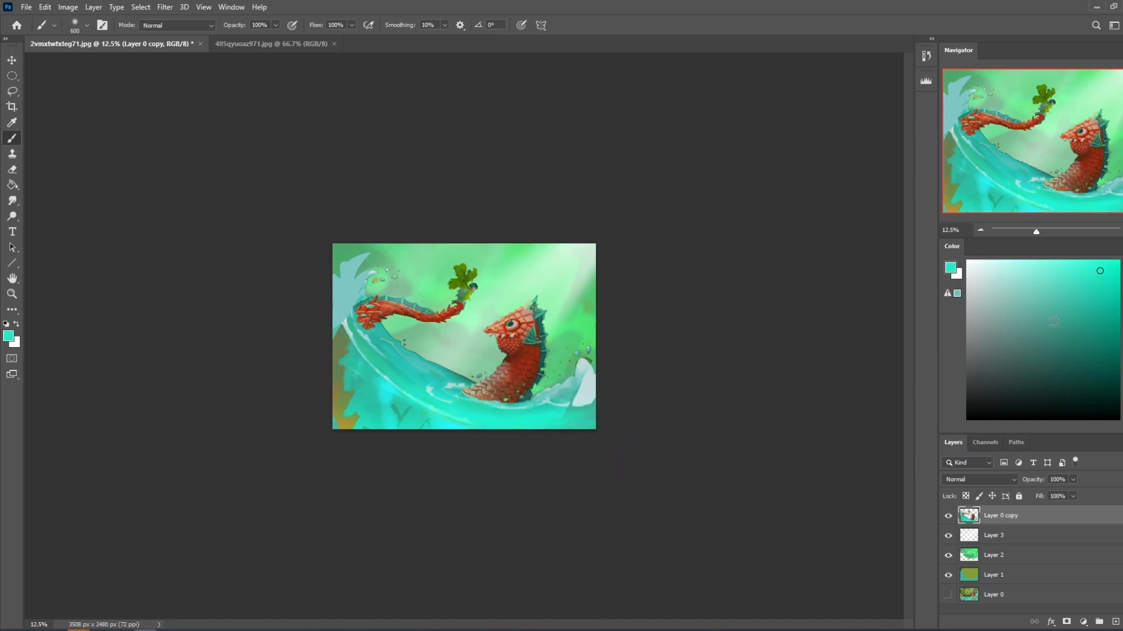
Lasso-select the curved wave together with the serpent, its tail and the fairy, excluding the lower-left underwater area.
key(l)
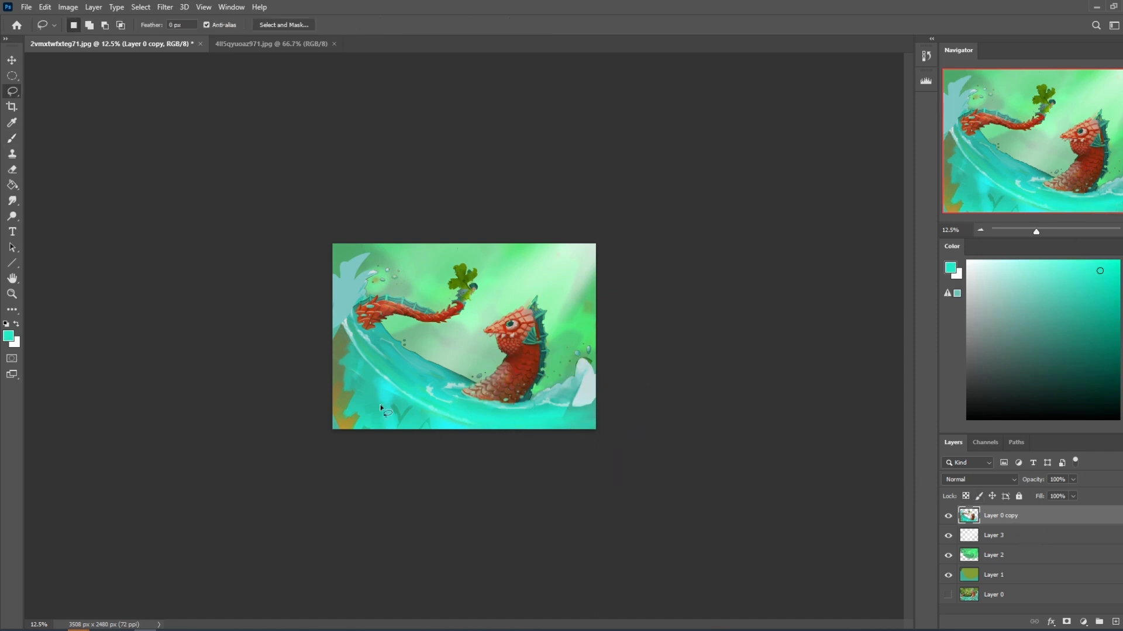
mouse_move(334, 301)
mouse_down()
mouse_move(357, 356)
mouse_move(386, 386)
mouse_up()
mouse_move(619, 360)
mouse_down()
mouse_move(594, 338)
mouse_move(573, 341)
mouse_move(540, 290)
mouse_move(480, 320)
mouse_move(471, 247)
mouse_move(401, 287)
mouse_move(368, 285)
mouse_move(371, 252)
mouse_move(337, 301)
mouse_up()
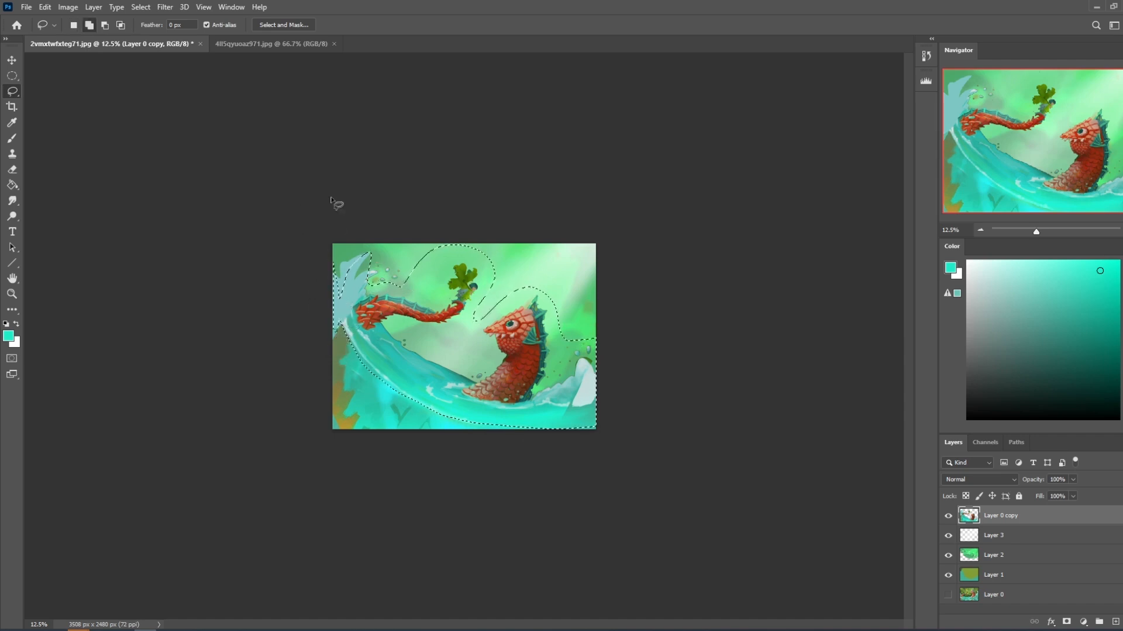
mouse_move(342, 292)
mouse_down()
mouse_move(339, 340)
mouse_move(303, 305)
mouse_up()
Brighten the selected water using the Dodge tool at 3600 px, Highlights range and 35% exposure, undoing unwanted strokes.
click(13, 216)
key(bracketright)
key(bracketright)
key(bracketright)
mouse_move(623, 391)
mouse_down()
mouse_move(335, 349)
mouse_move(403, 348)
mouse_up()
key(ctrl+z)
click(460, 363)
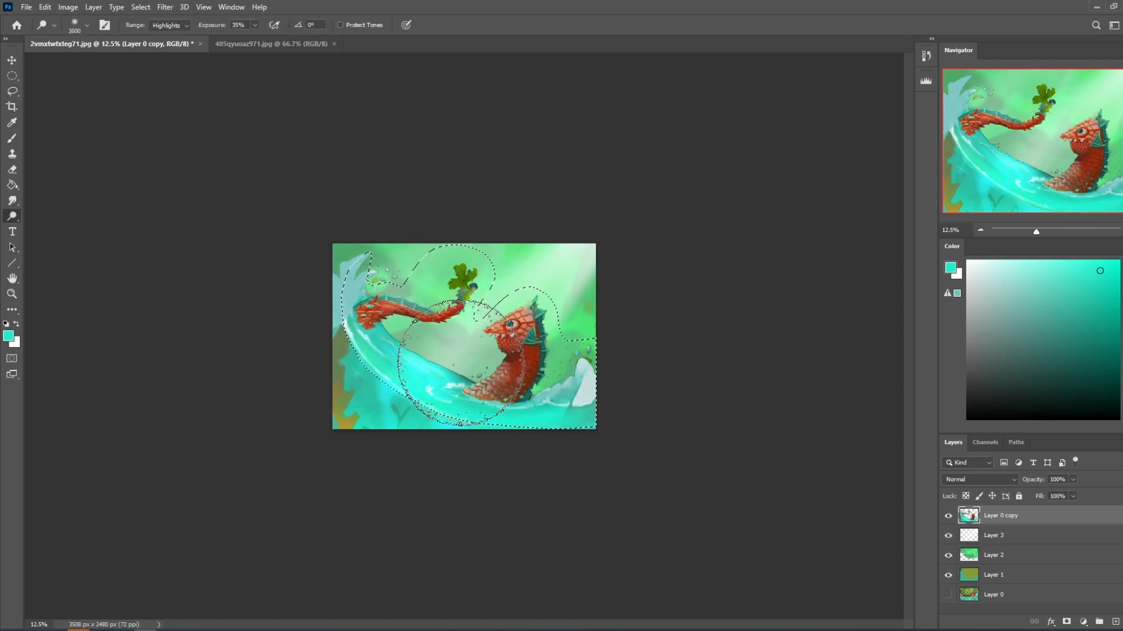
key(ctrl+z)
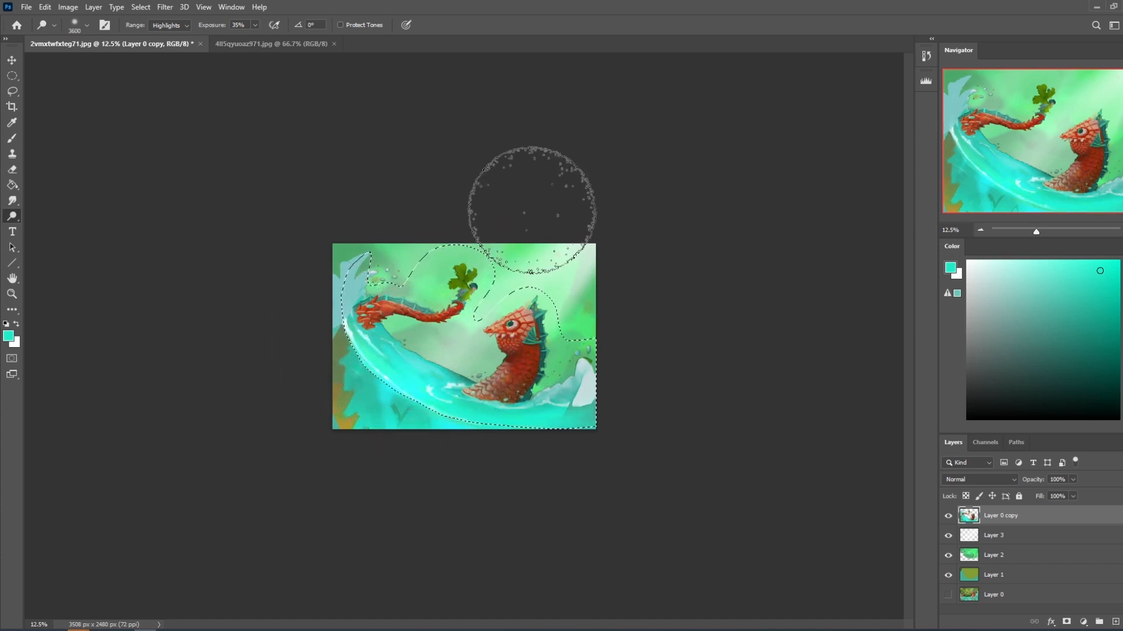
key(alt)
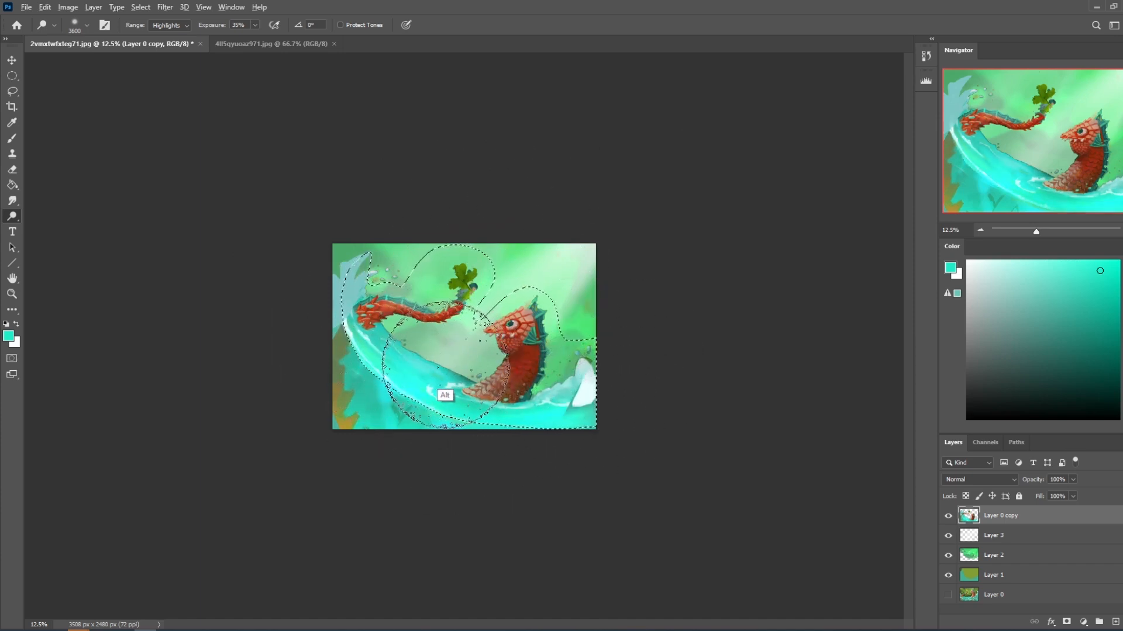
key(b)
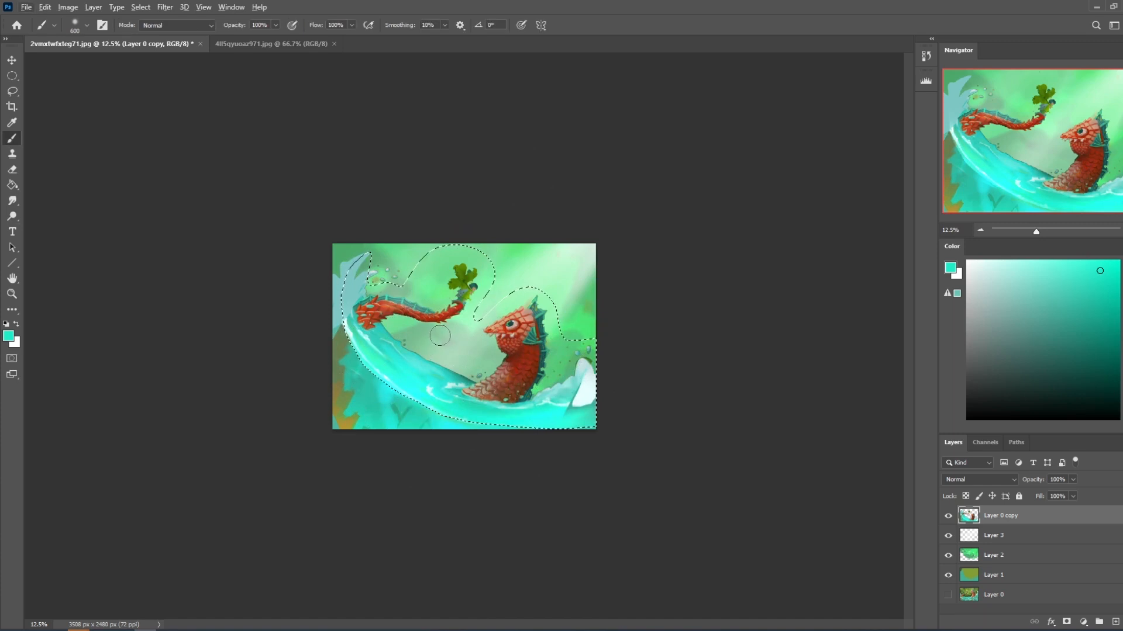
key(v)
key(alt+v)
click(13, 215)
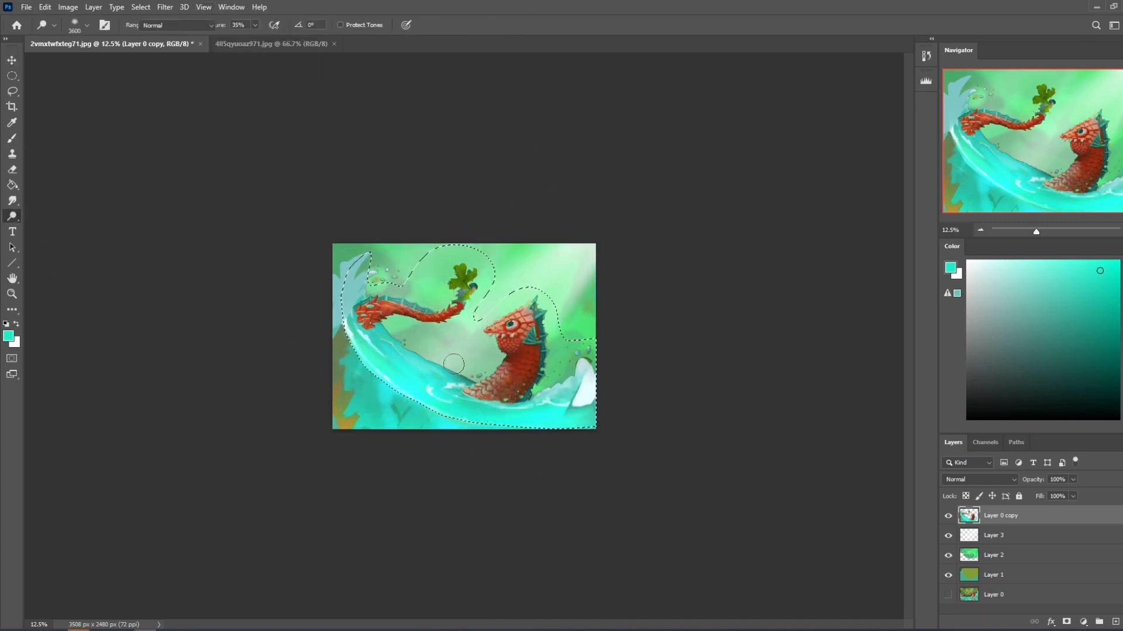
key(b)
Dodge the wave's highlights from the tail toward the serpent's neck with a smaller brush.
click(12, 215)
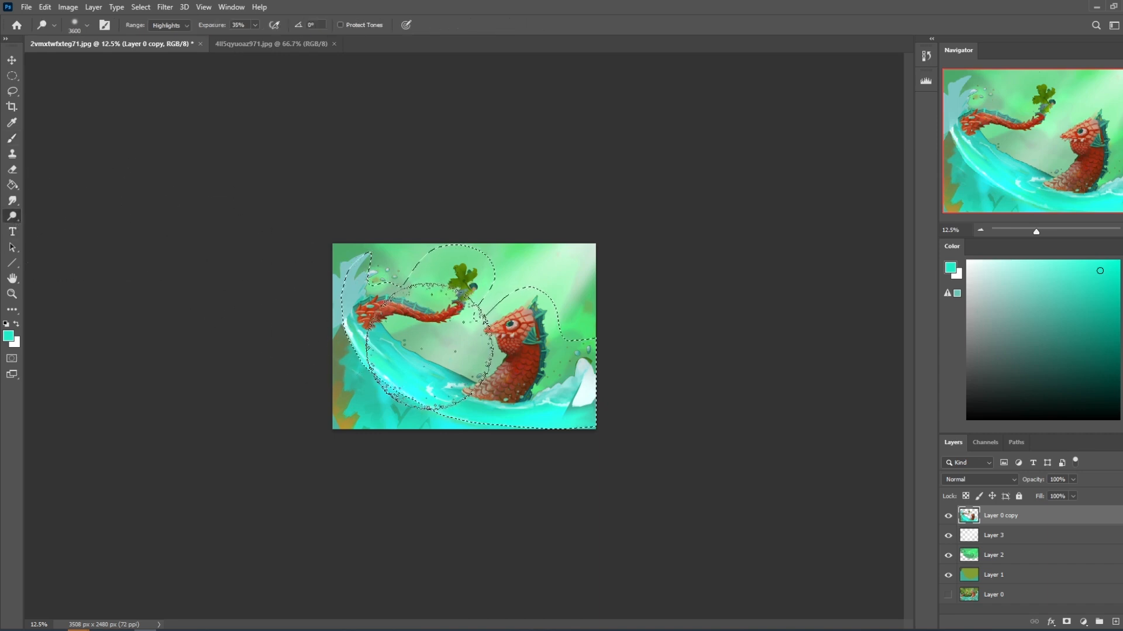
key(bracketleft)
key(bracketleft)
key(bracketleft)
key(bracketleft)
key(bracketleft)
key(bracketleft)
key(bracketleft)
key(bracketleft)
key(bracketleft)
key(bracketleft)
key(bracketleft)
key(bracketleft)
key(bracketleft)
key(bracketleft)
key(bracketleft)
mouse_move(386, 322)
mouse_down()
mouse_move(412, 347)
mouse_move(389, 325)
mouse_move(481, 378)
mouse_up()
Resize the Dodge brush to 400 px and brighten the foam and splash beside the serpent's neck.
key(bracketleft)
key(bracketleft)
key(bracketleft)
key(bracketleft)
key(bracketleft)
key(bracketleft)
key(bracketleft)
key(bracketleft)
key(bracketleft)
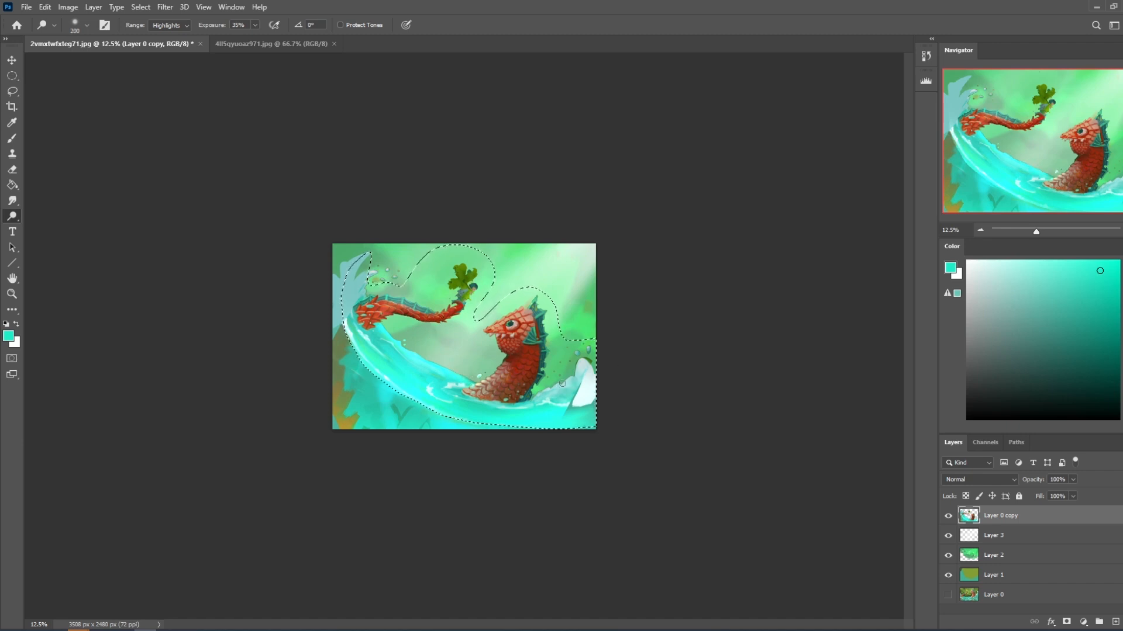
key(bracketright)
key(bracketright)
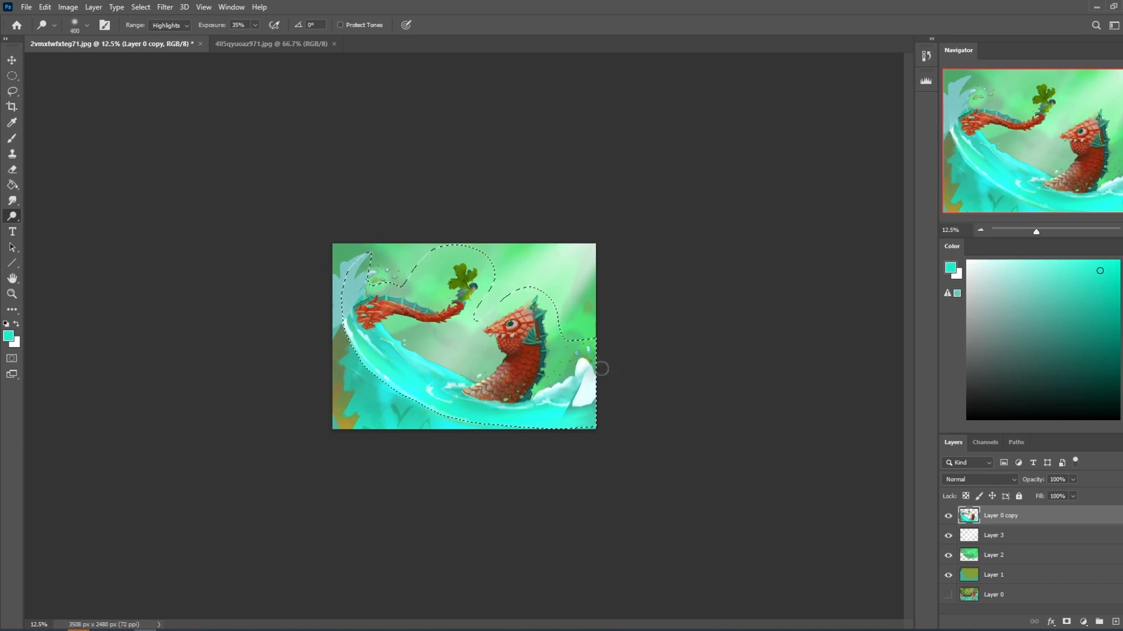
Brighten the wave crest behind the serpent's tail with the Dodge tool in the Highlights range, varying the brush size.
key(bracketleft)
key(bracketleft)
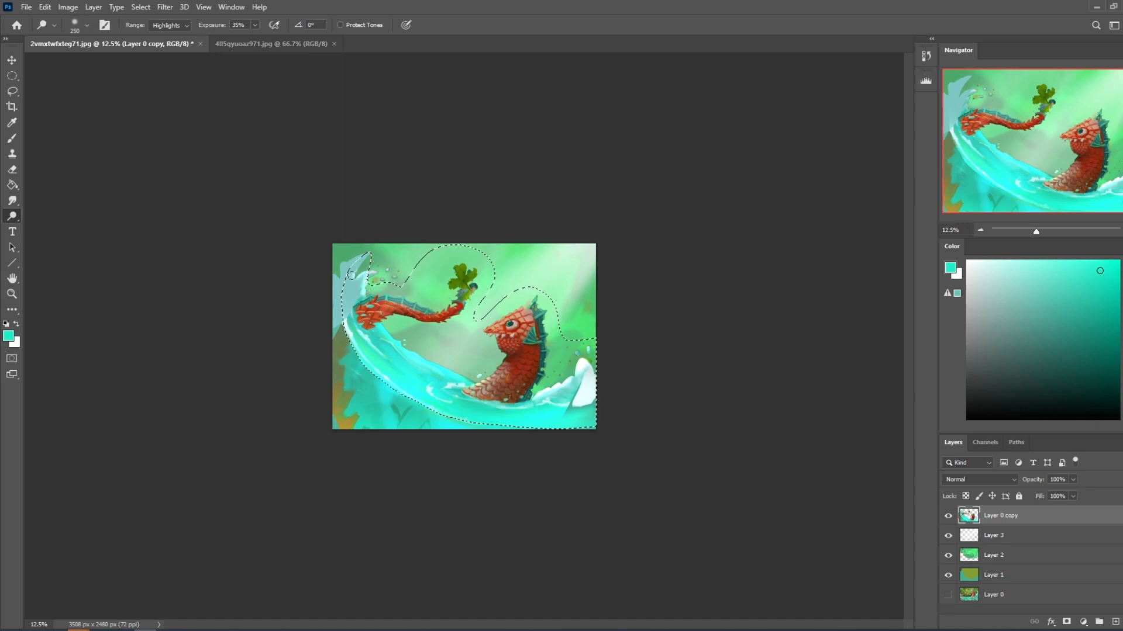
key(bracketright)
key(bracketright)
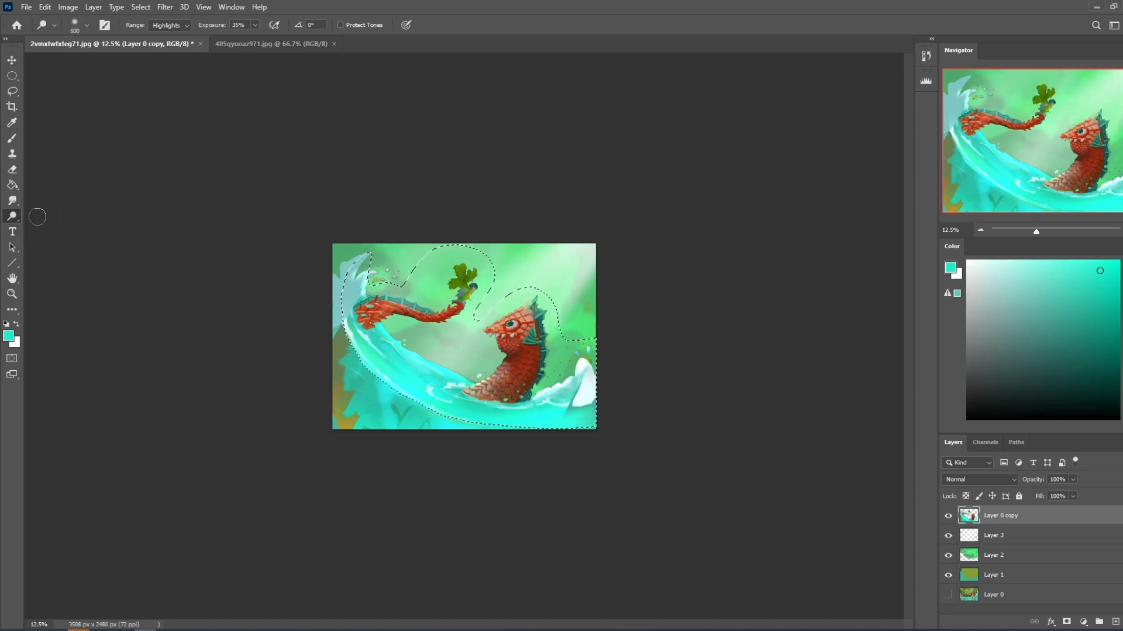
key(bracketright)
key(bracketright)
key(bracketright)
key(bracketright)
key(bracketright)
key(bracketright)
key(bracketright)
key(bracketright)
key(bracketright)
key(bracketright)
Softly lighten the wave crest behind the tail with a white 3000 px brush.
key(b)
click(968, 262)
key(bracketright)
key(bracketright)
key(bracketright)
key(bracketright)
key(bracketright)
key(bracketright)
key(bracketright)
key(bracketright)
key(bracketright)
key(bracketright)
key(bracketright)
key(bracketright)
key(bracketright)
key(bracketright)
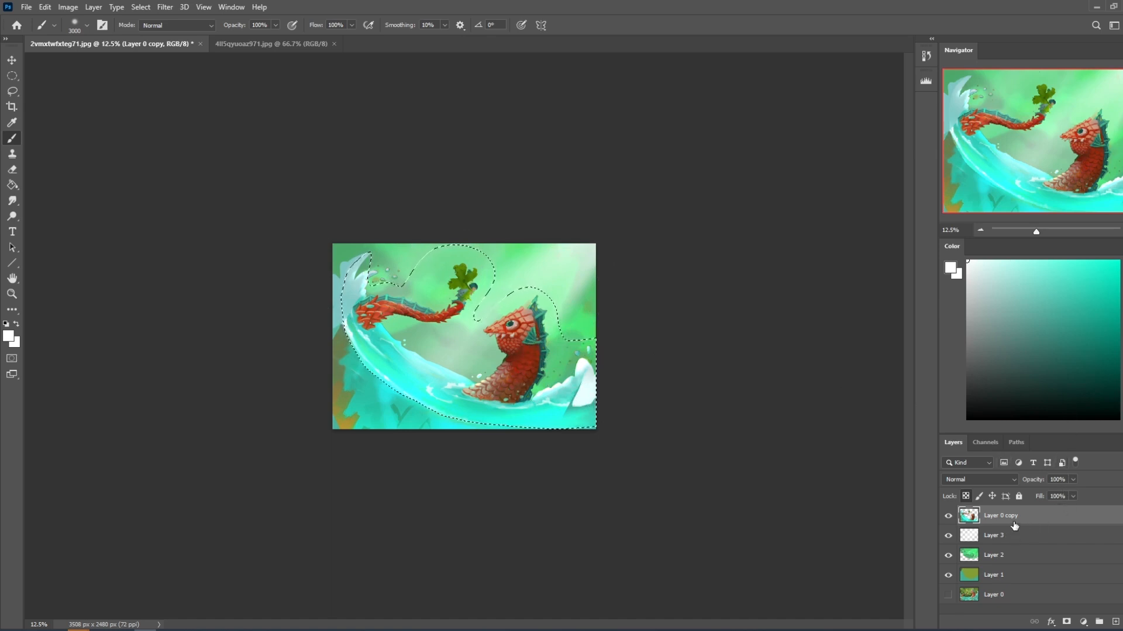
Clear the wave selection, lasso the white splash beside the serpent's neck and repaint its base in cyan sampled from the nearby water.
right_click(494, 335)
click(515, 344)
key(l)
mouse_move(562, 397)
mouse_down()
mouse_move(591, 375)
mouse_move(600, 395)
mouse_move(549, 438)
mouse_up()
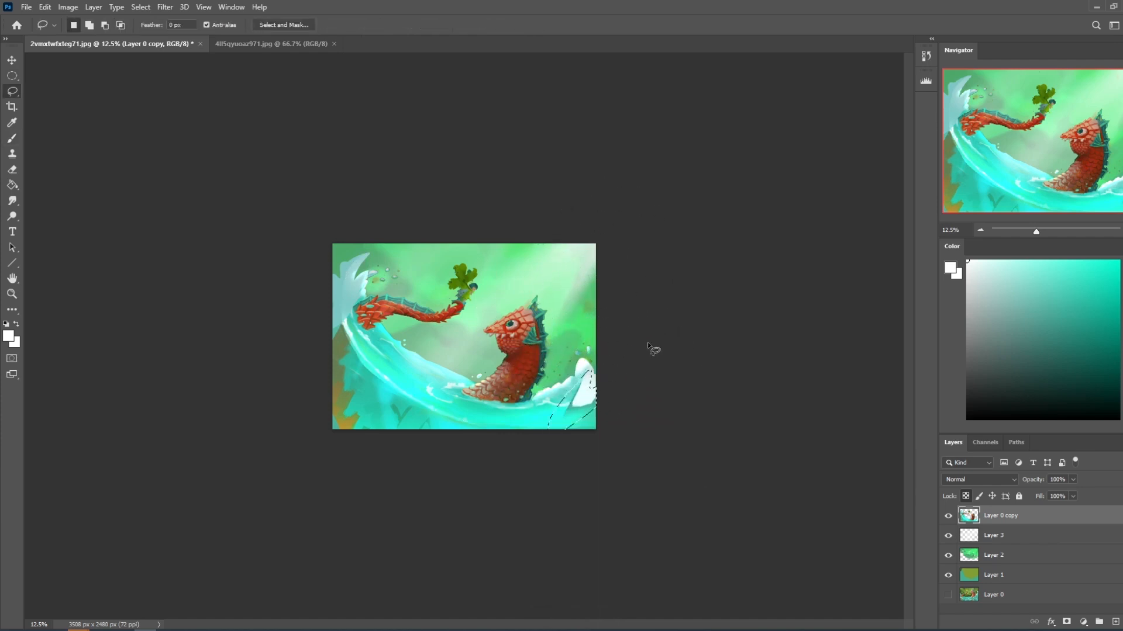
key(ctrl+d)
key(b)
alt+click(556, 414)
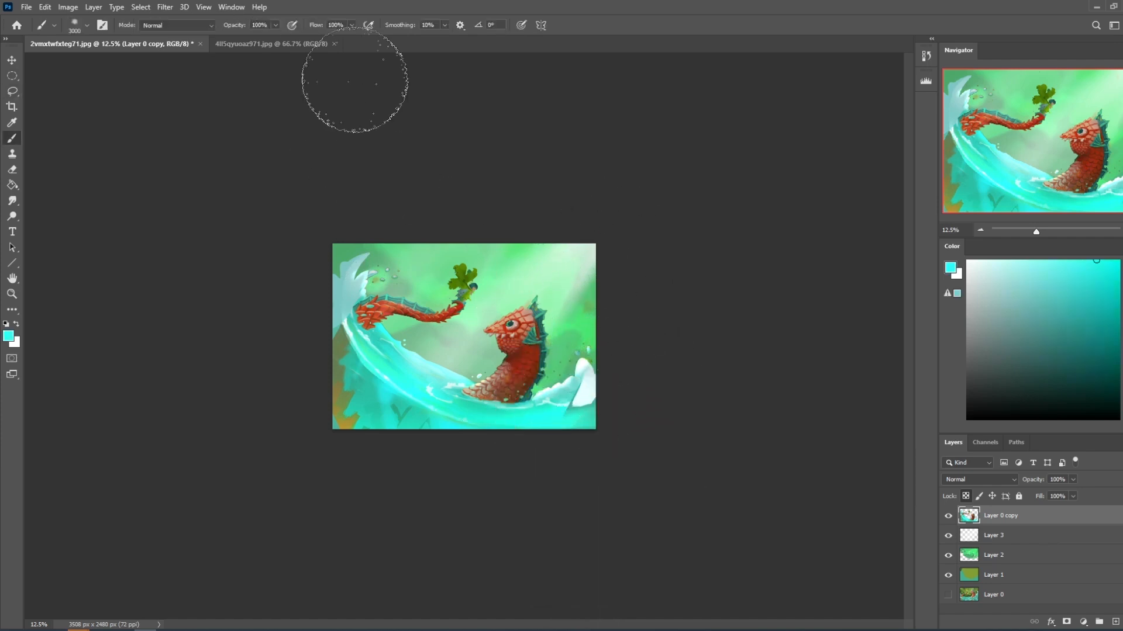
drag(576, 402, 574, 419)
key(m)
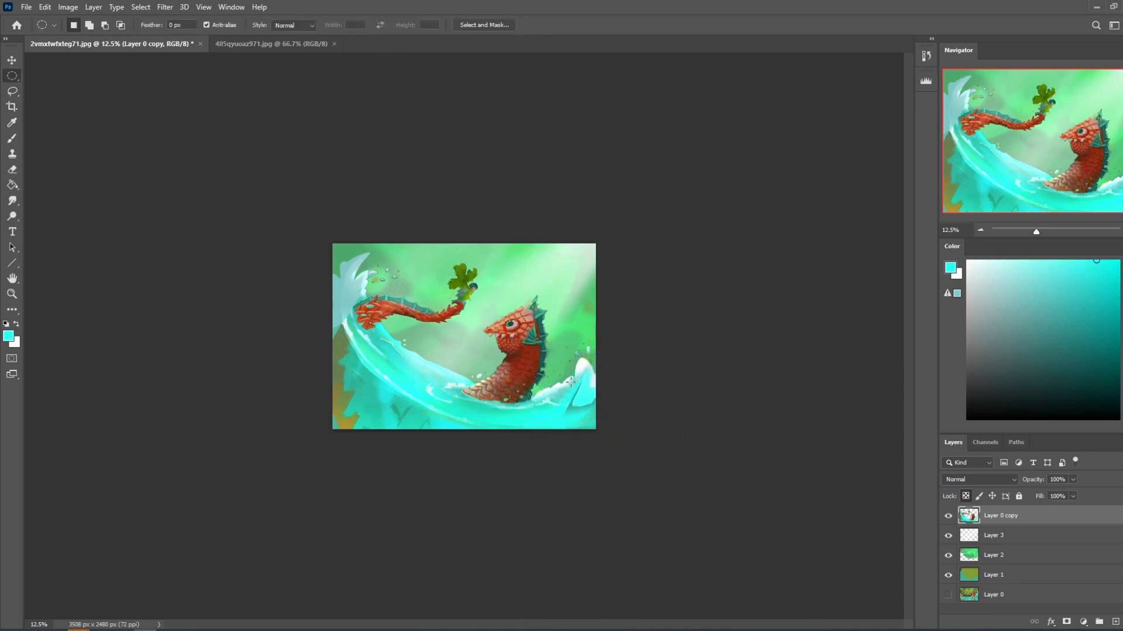
right_click(573, 383)
right_click(471, 337)
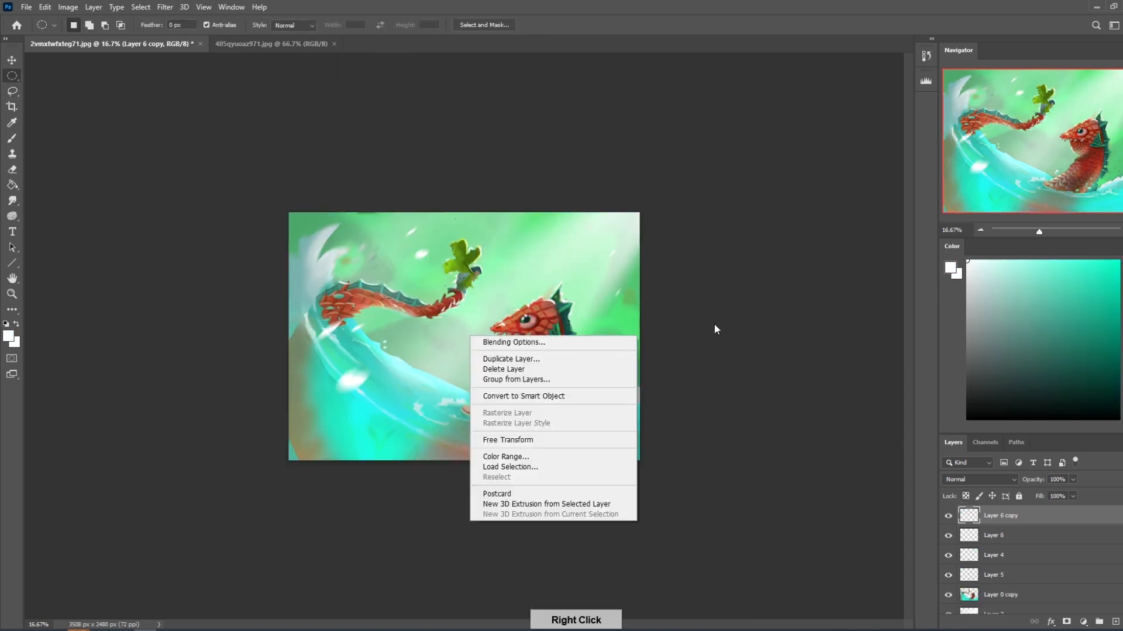
click(716, 329)
On Layer 0 copy, soften the lassoed water edge between tail and neck and the splash beside the neck with Gaussian Blur.
click(1034, 602)
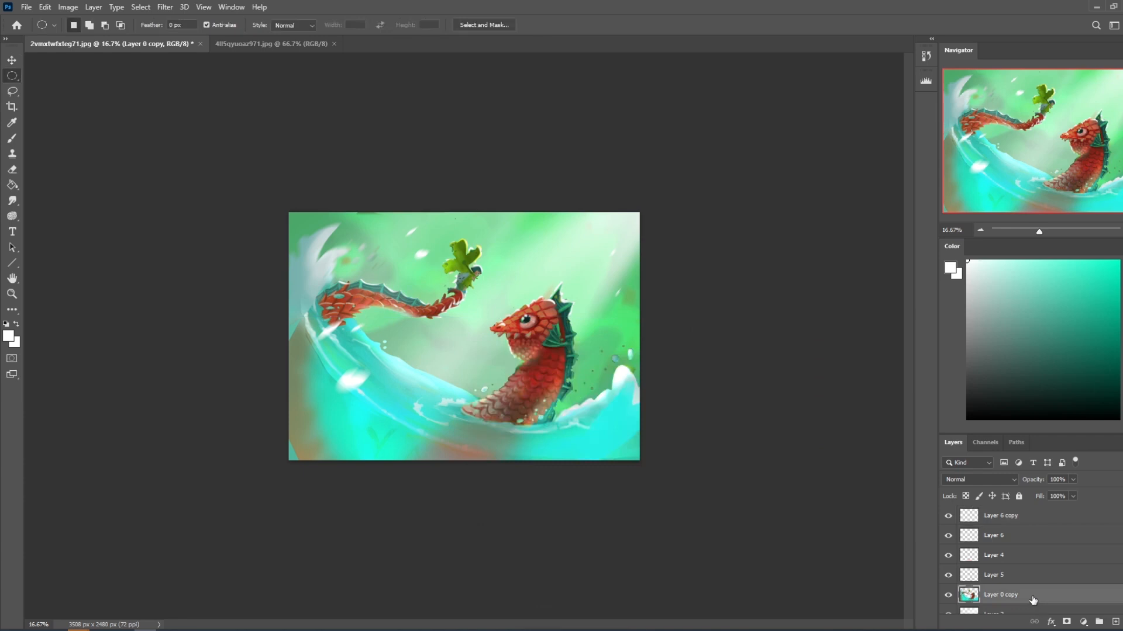
key(l)
mouse_move(414, 345)
mouse_down()
mouse_move(354, 320)
mouse_move(413, 380)
mouse_move(476, 404)
mouse_move(380, 325)
mouse_up()
click(165, 7)
mouse_move(196, 165)
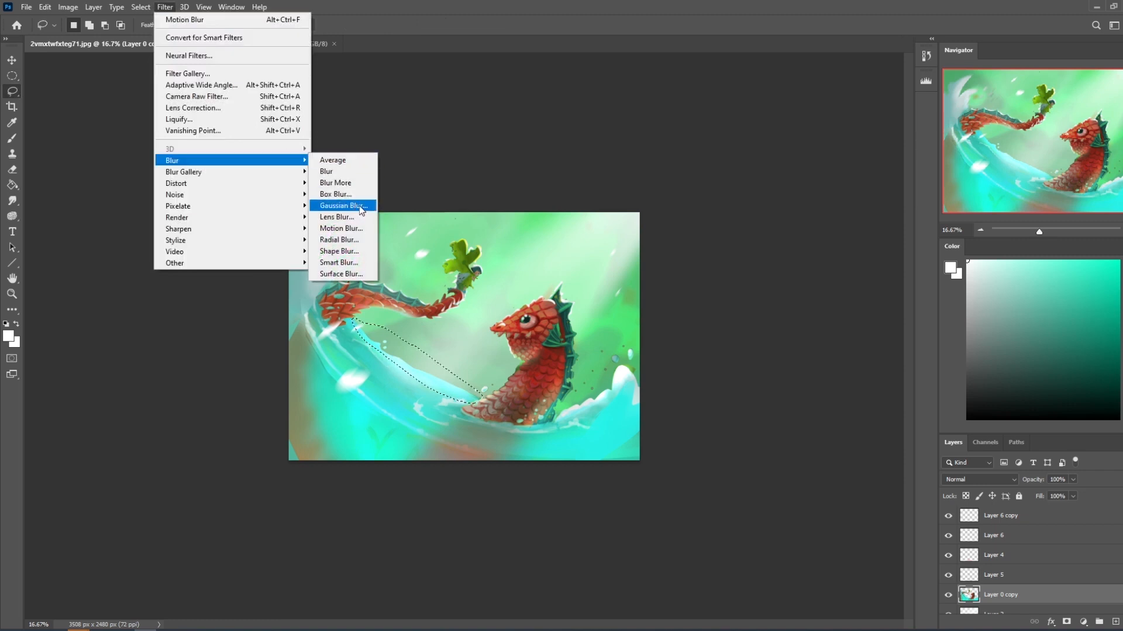
click(342, 206)
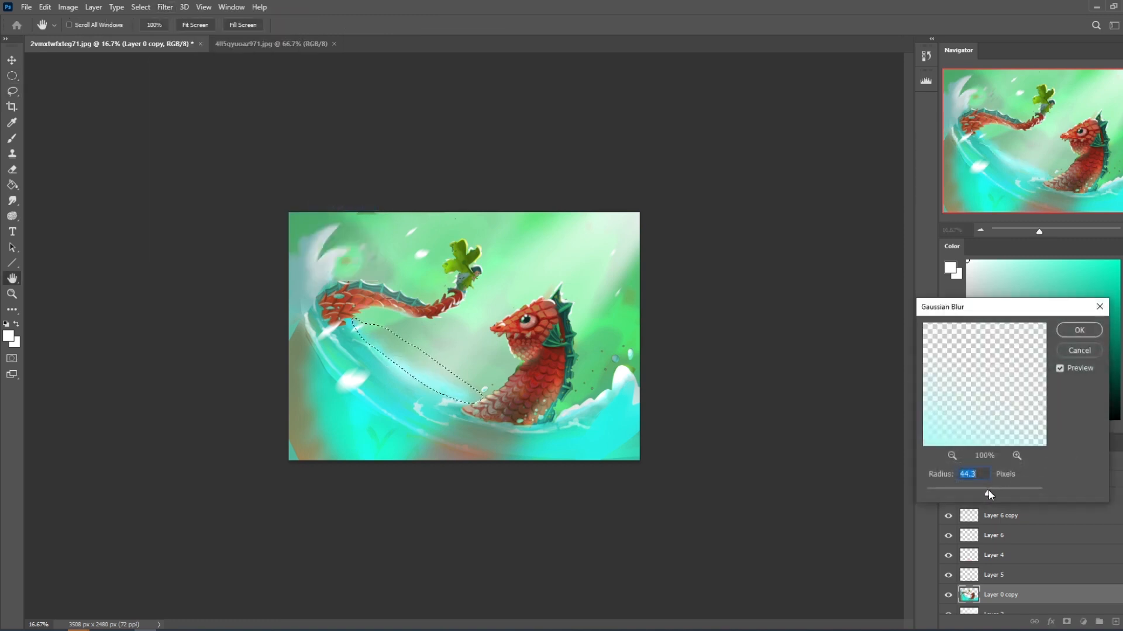
key(BackSpace)
click(984, 493)
click(585, 238)
click(993, 497)
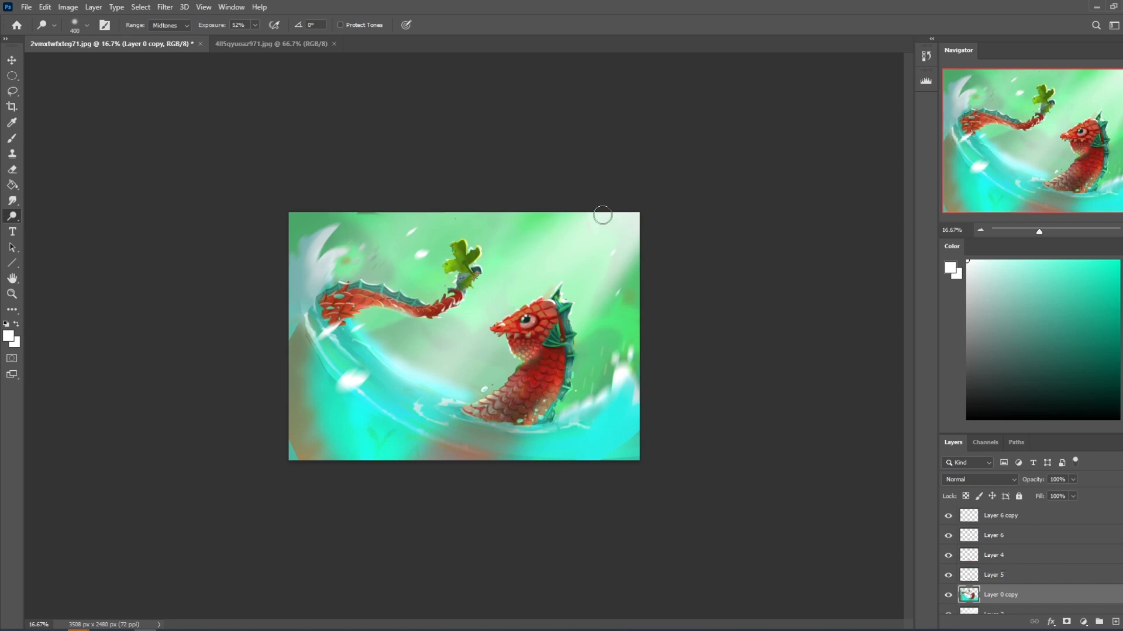
Try a red 40% opacity stroke running diagonally from the upper-right light toward the lower-left corner on a new top layer.
click(1082, 515)
click(1118, 261)
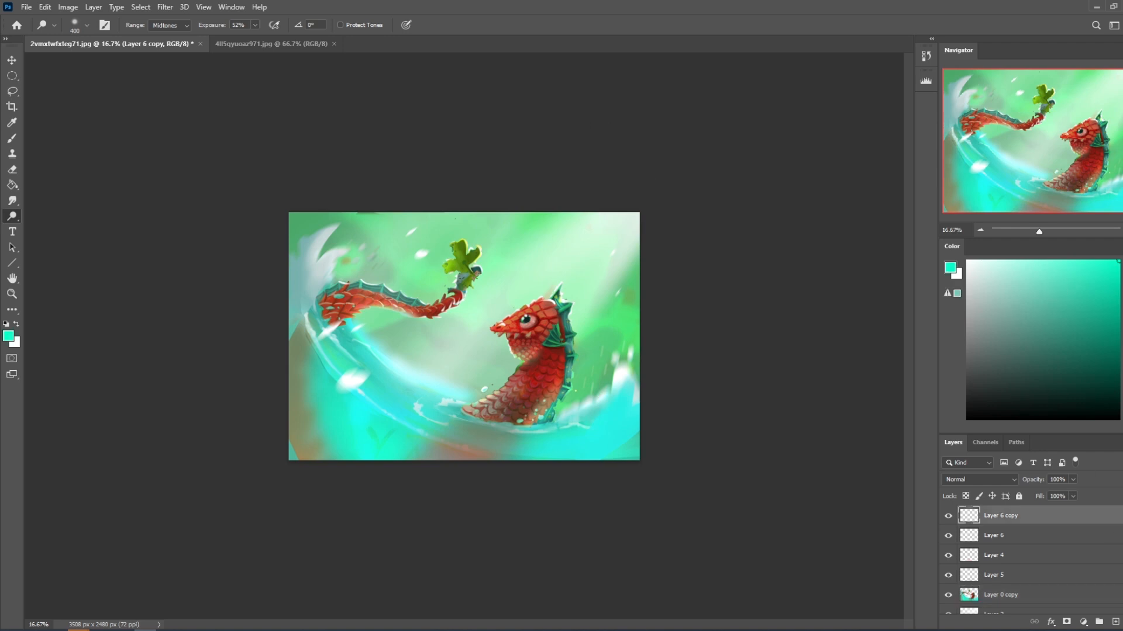
click(1122, 265)
click(1115, 622)
key(b)
mouse_move(574, 220)
mouse_down()
mouse_move(300, 466)
mouse_move(308, 458)
mouse_up()
key(ctrl+z)
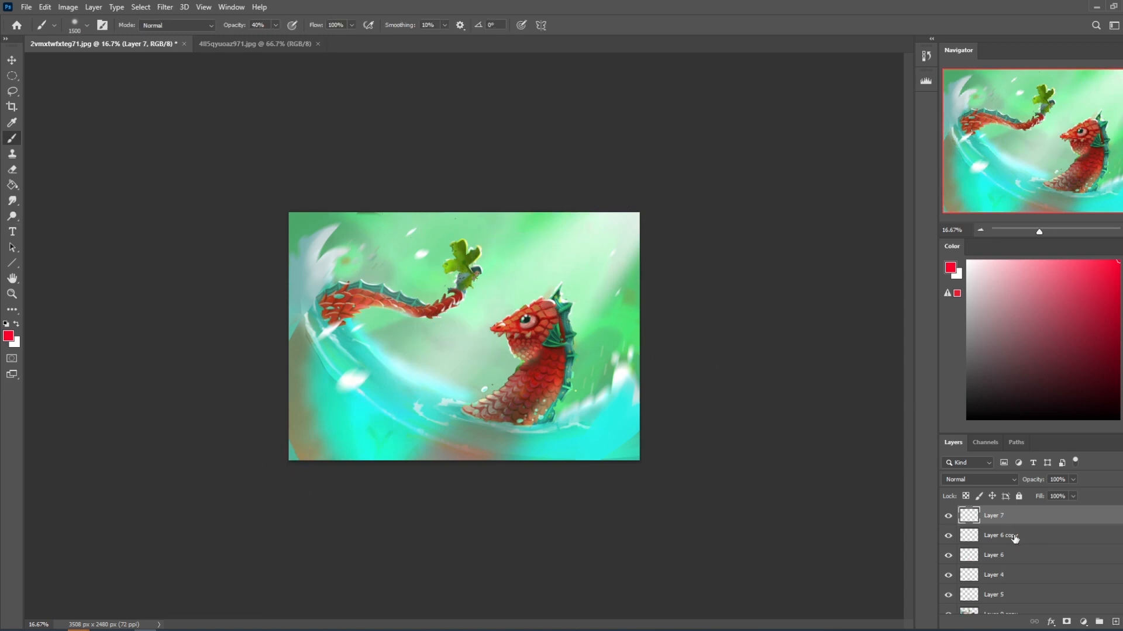
Flatten all layers into a single Background layer and open the Liquify filter.
scroll(994, 555, down, 3)
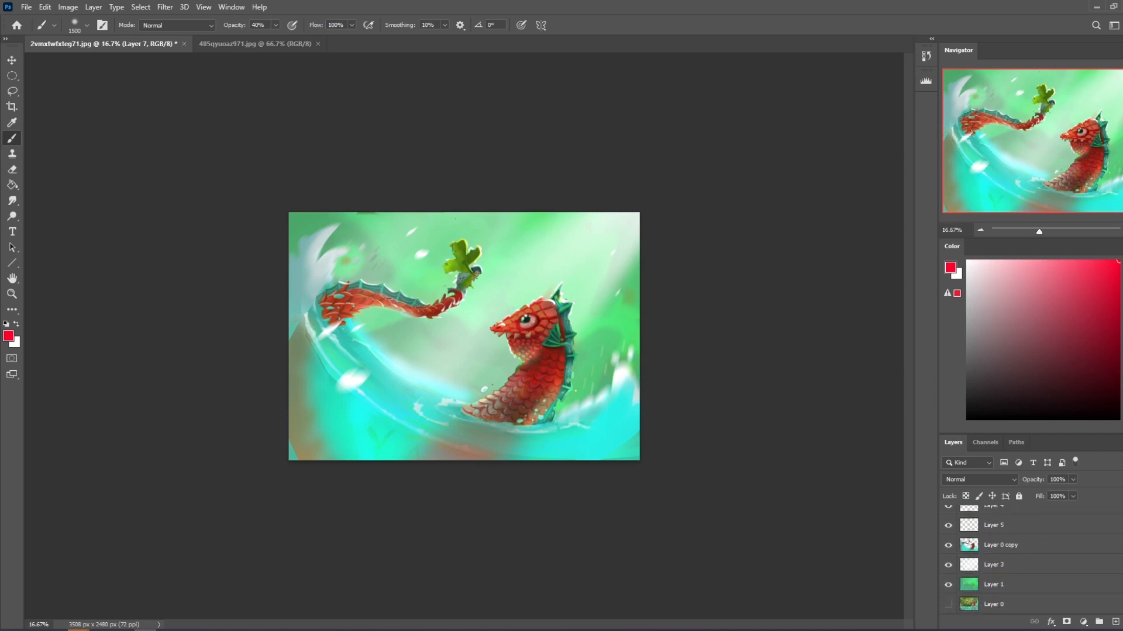
right_click(1064, 561)
click(1047, 423)
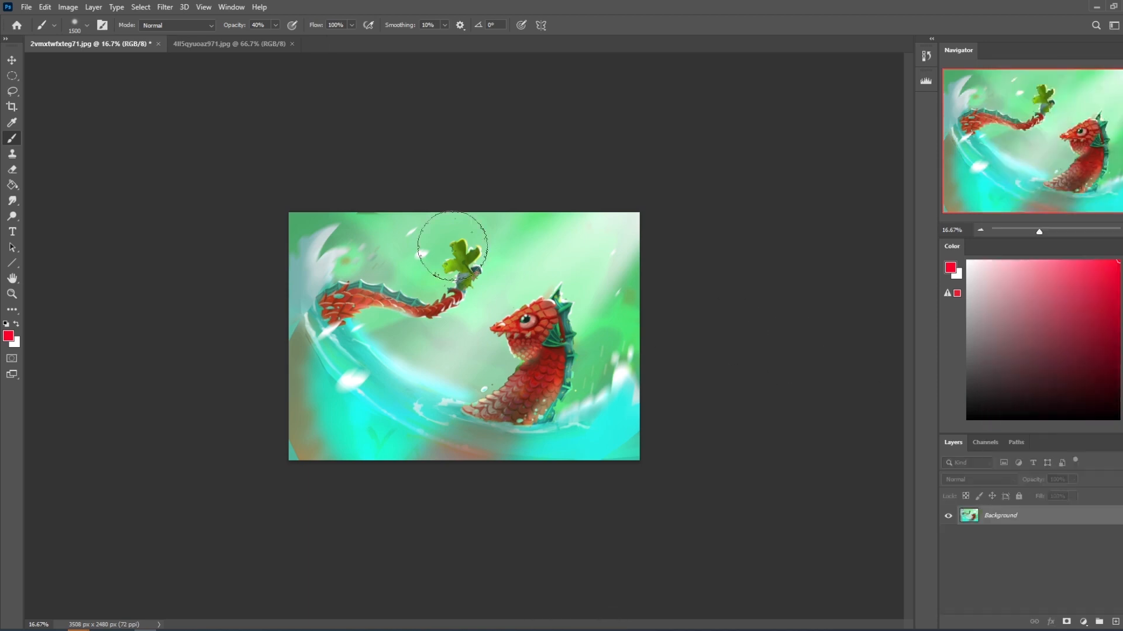
click(165, 7)
click(191, 117)
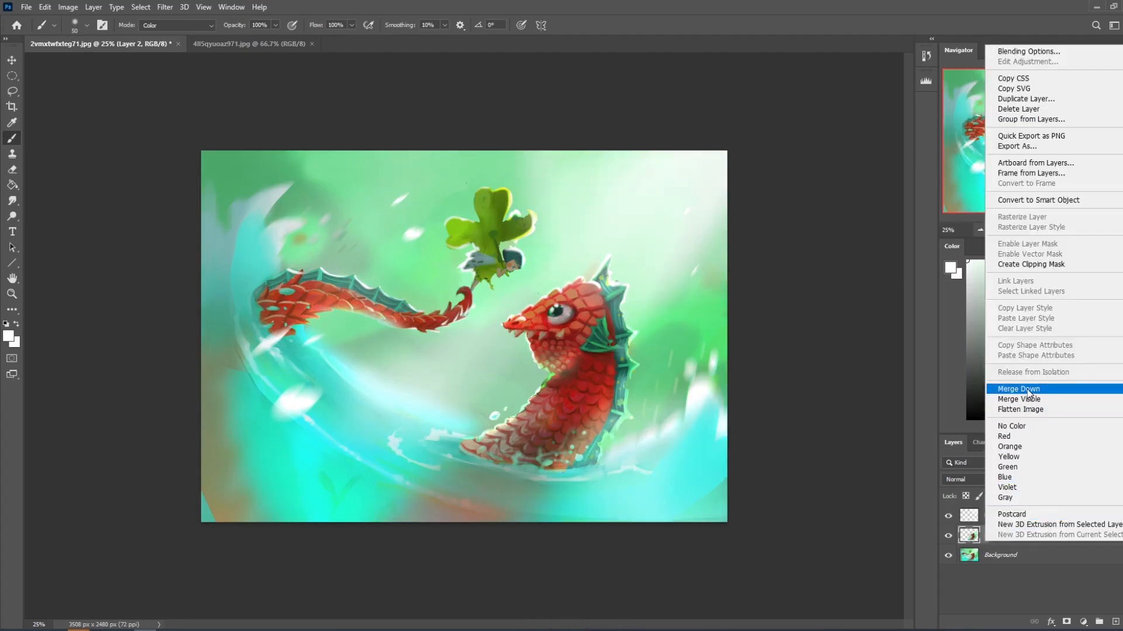
Merge Layer 2 down into the Background layer and select the whole canvas.
click(1016, 559)
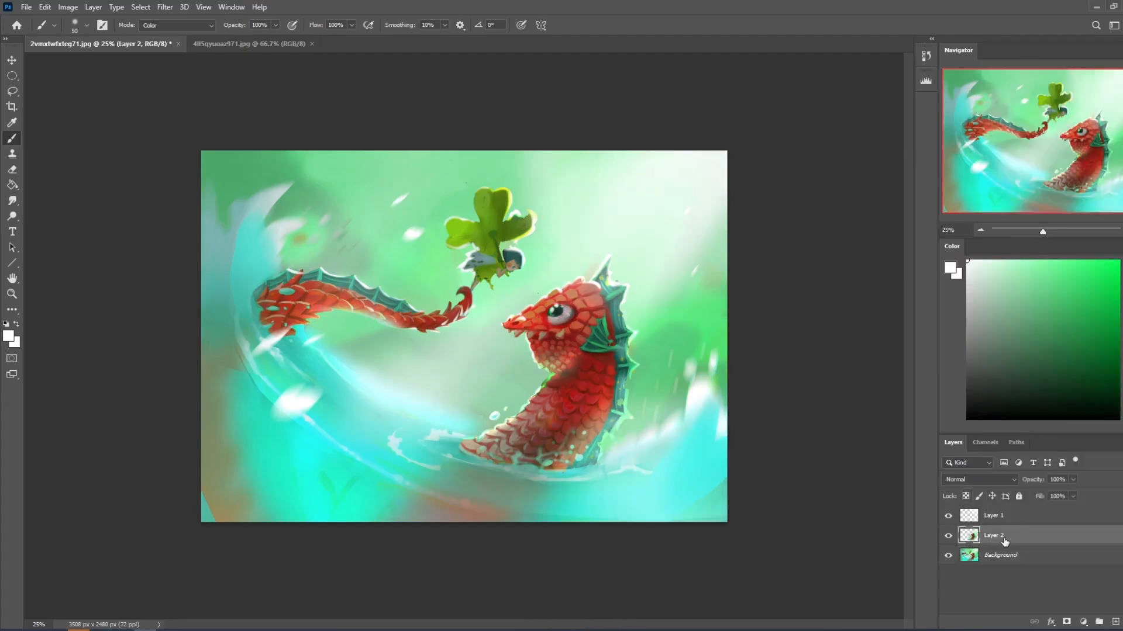
right_click(1073, 540)
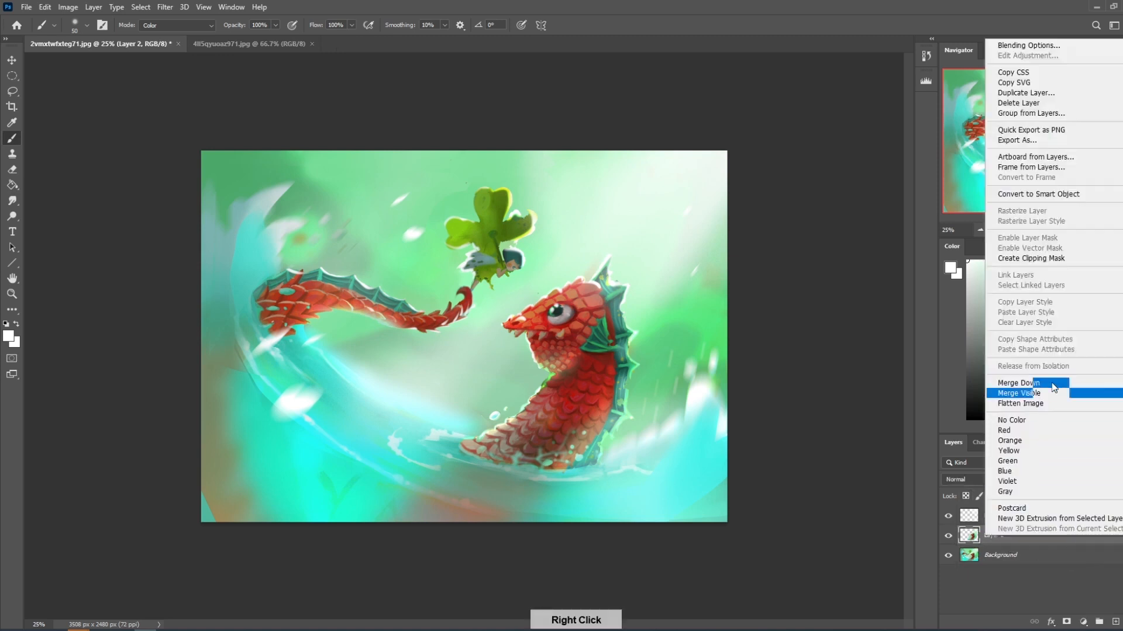
click(1018, 383)
key(ctrl+a)
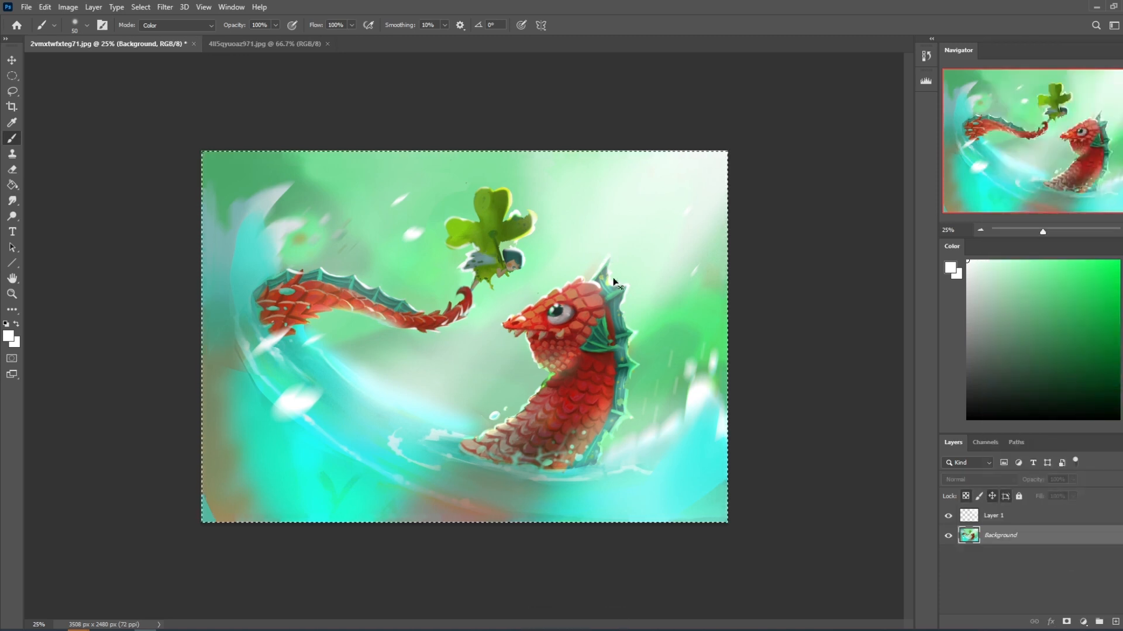
Check Layer 1's effect by toggling its visibility, and flatten the image.
click(949, 517)
click(949, 516)
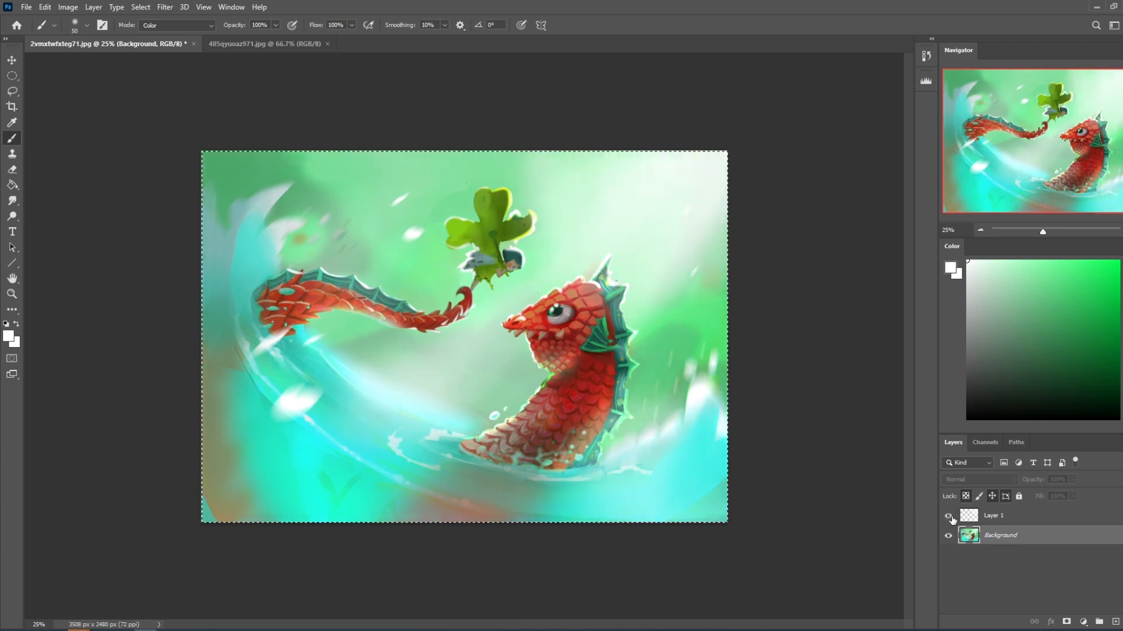
click(949, 516)
click(949, 516)
right_click(1002, 514)
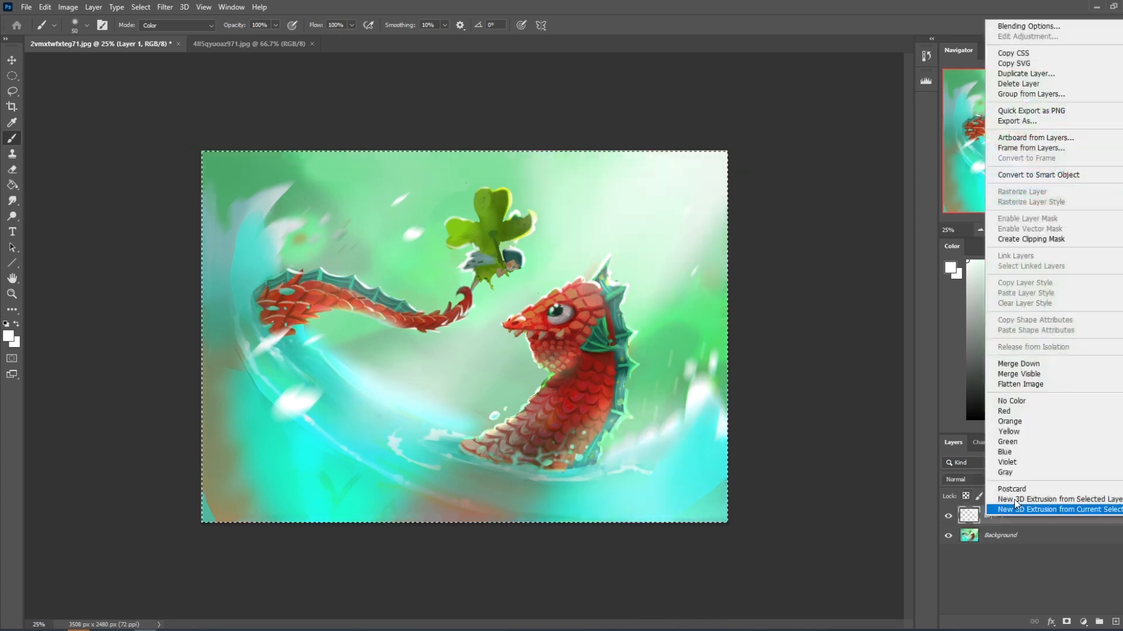
click(1060, 384)
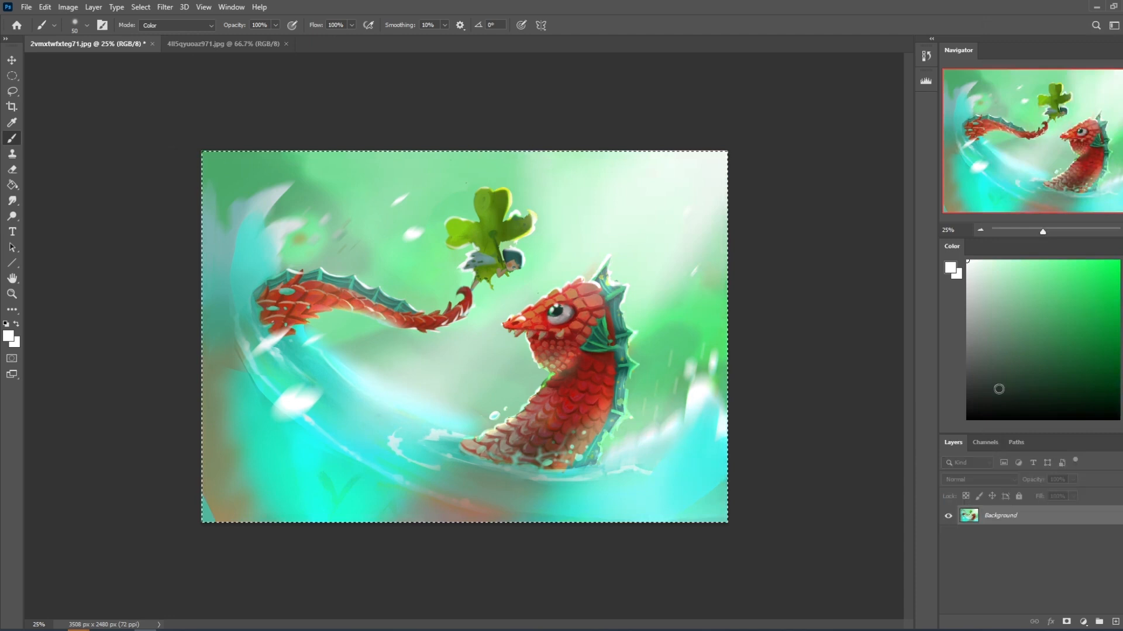
Try cropping the painting to a wider format by trimming its top and bottom edges.
key(c)
drag(466, 152, 468, 158)
key(Return)
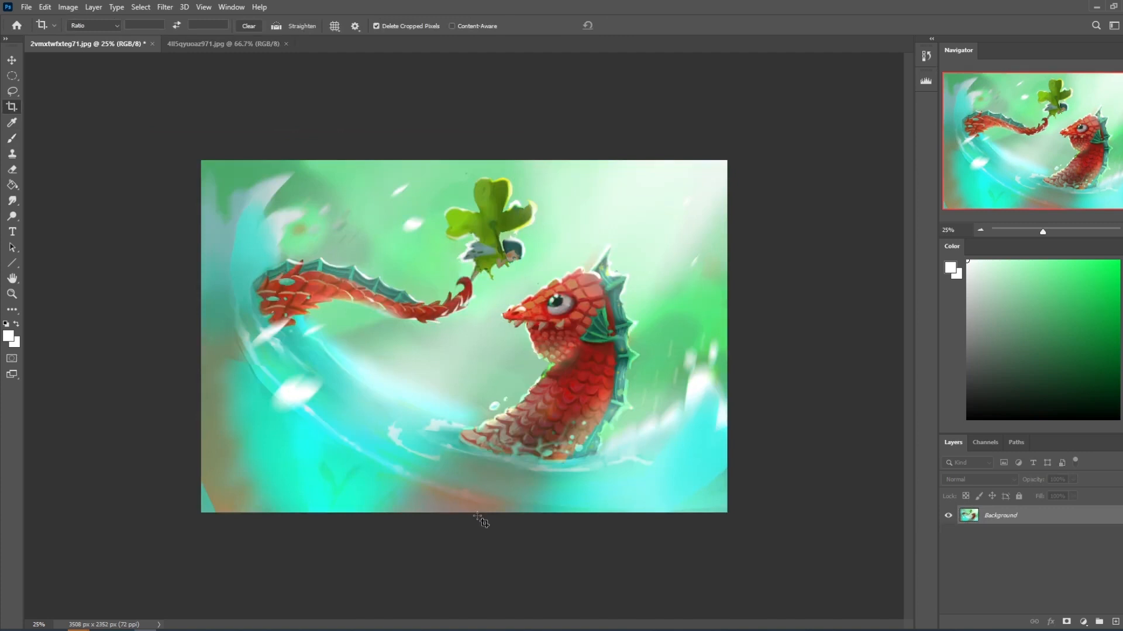
drag(162, 137, 728, 600)
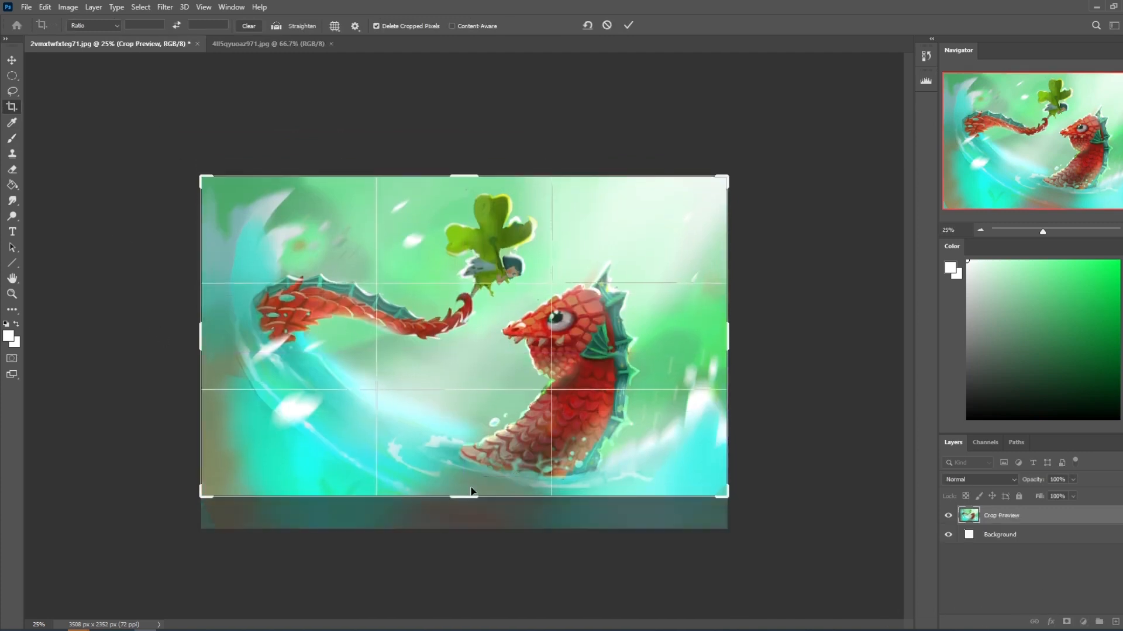
key(Return)
key(ctrl+z)
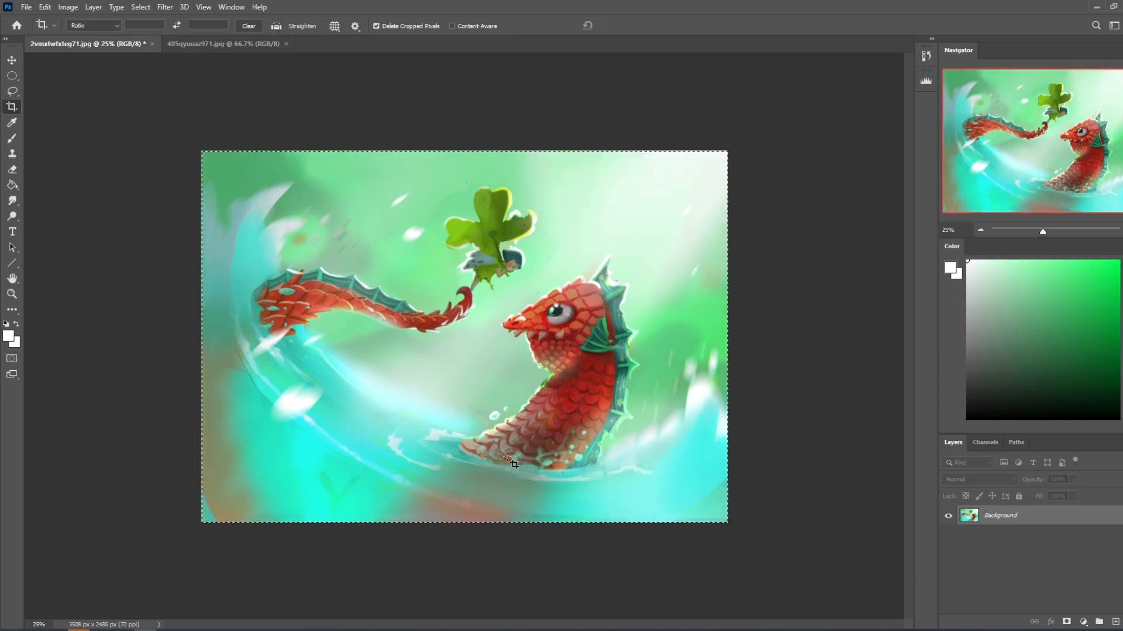
Restore the originally opened image from the history with the repaint pasted as a layer above it, and compare the two versions.
click(926, 55)
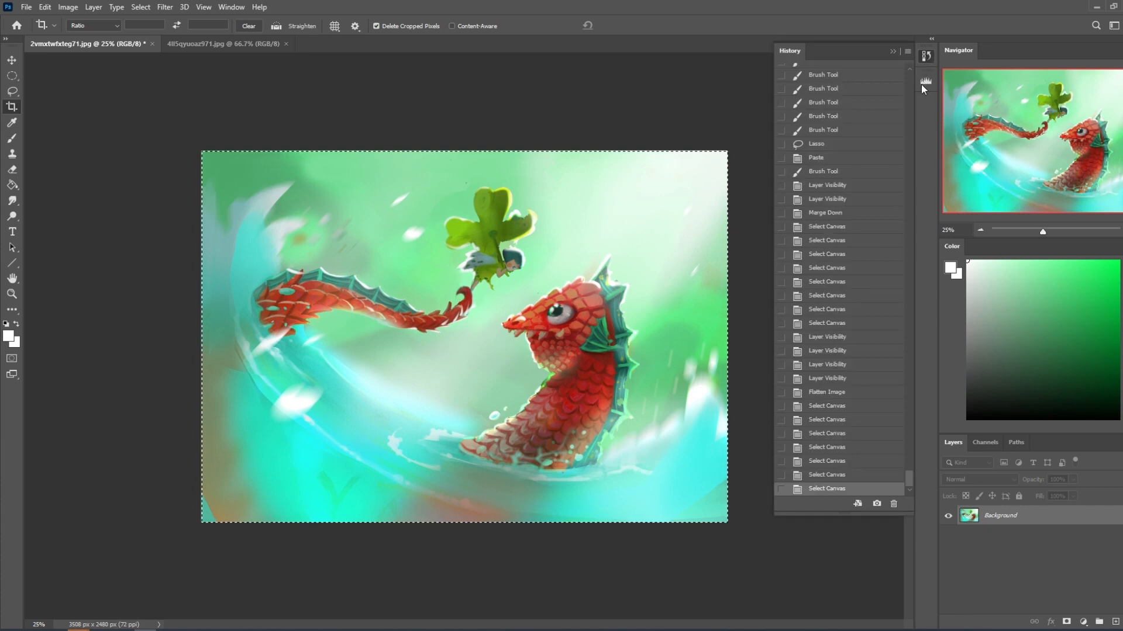
drag(909, 477, 942, 68)
click(875, 71)
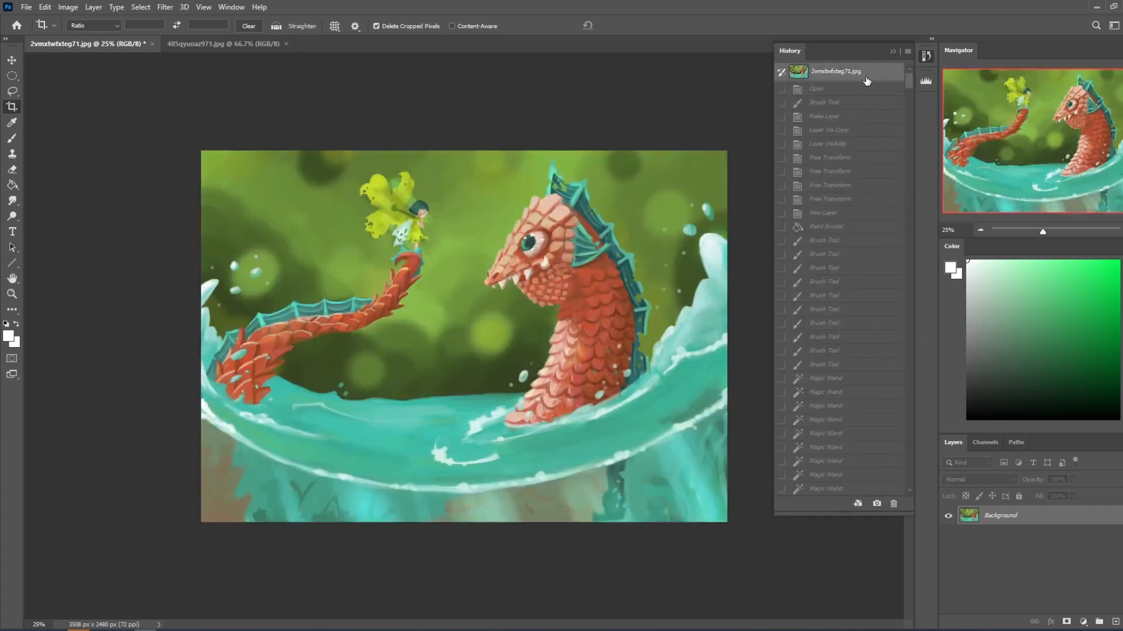
click(893, 51)
key(ctrl+z)
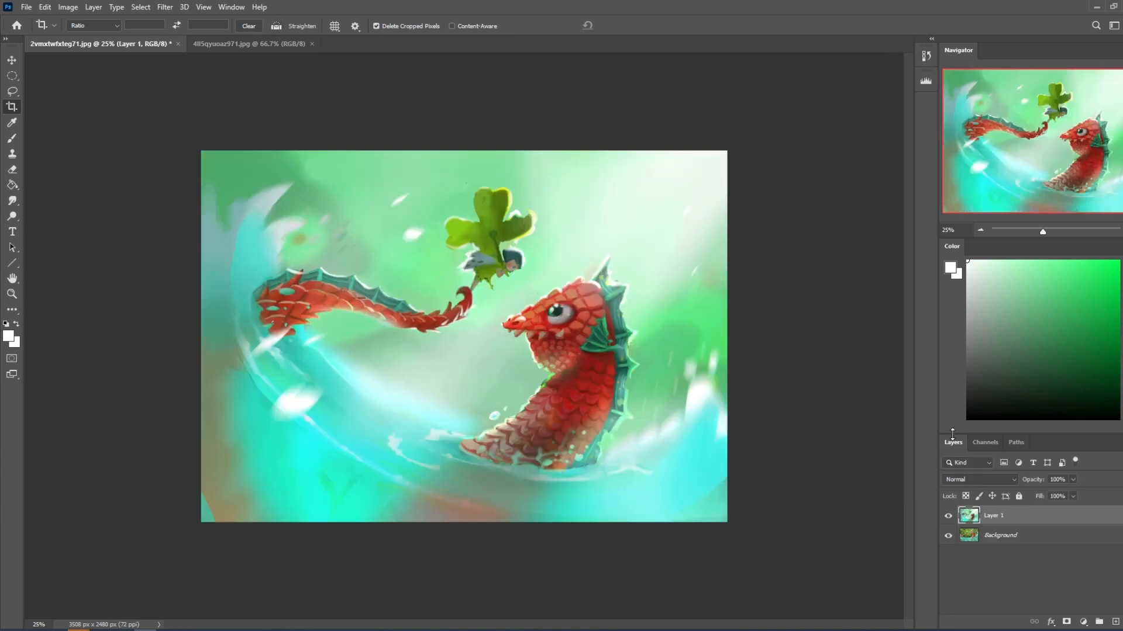
click(948, 517)
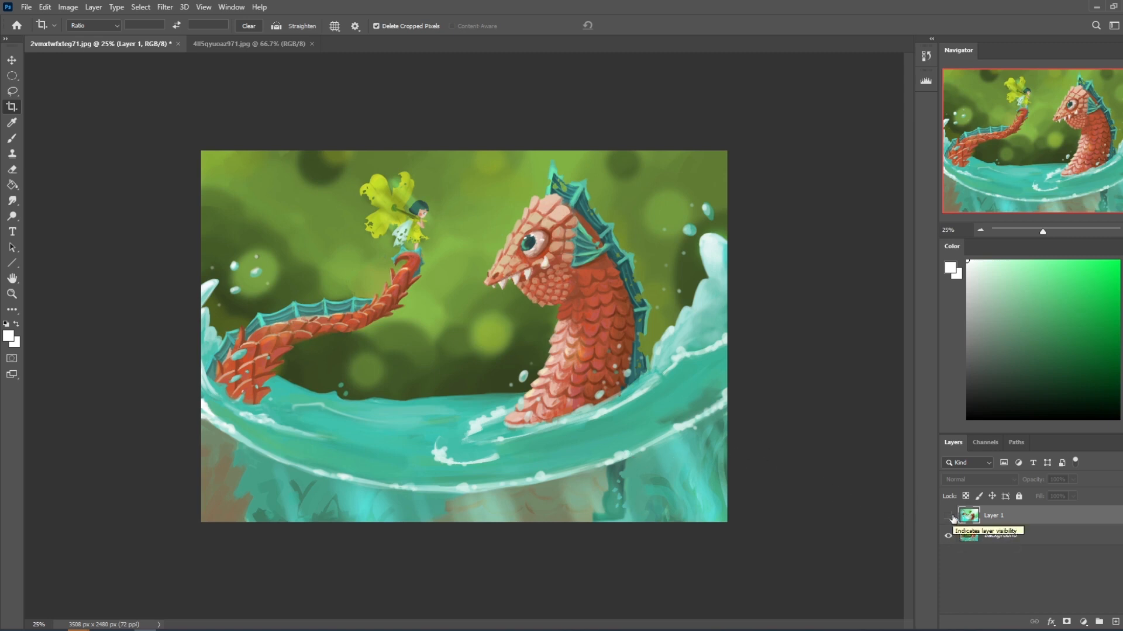
click(948, 517)
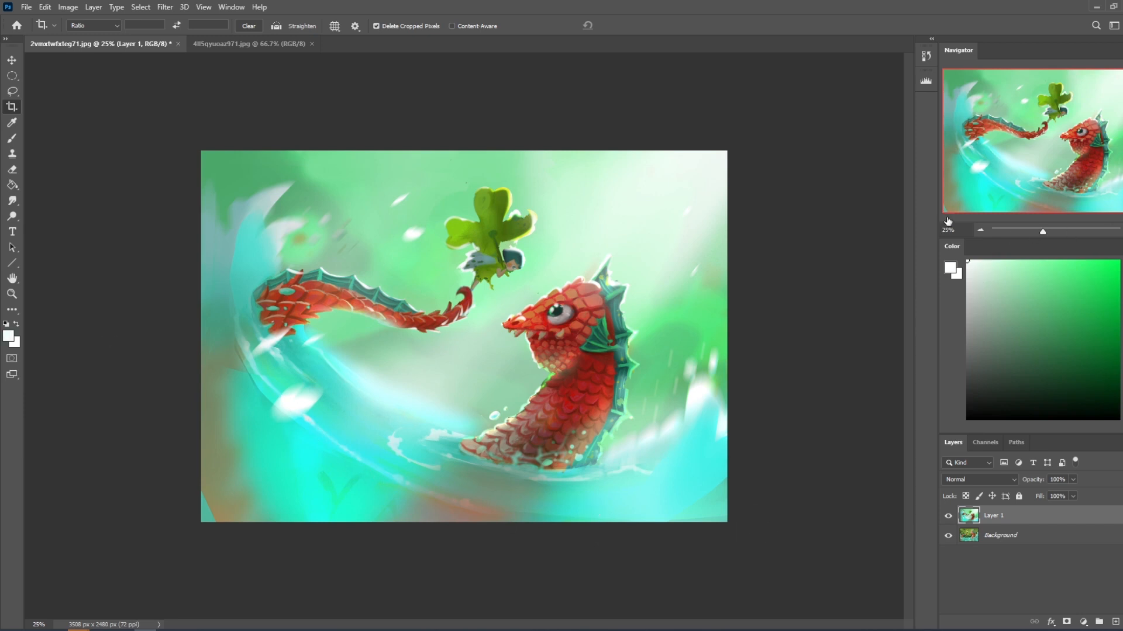
On a new layer, draw a thin white curve across the full canvas along the wave's lower edge.
click(1115, 621)
key(b)
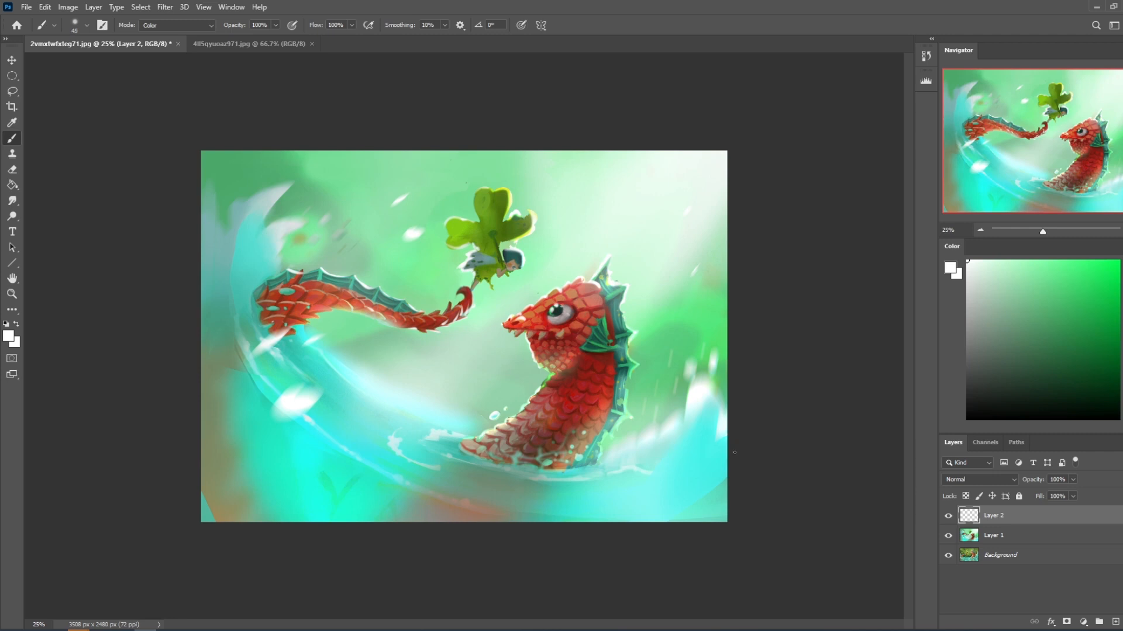
mouse_move(771, 494)
mouse_down()
mouse_move(362, 467)
mouse_move(113, 311)
mouse_up()
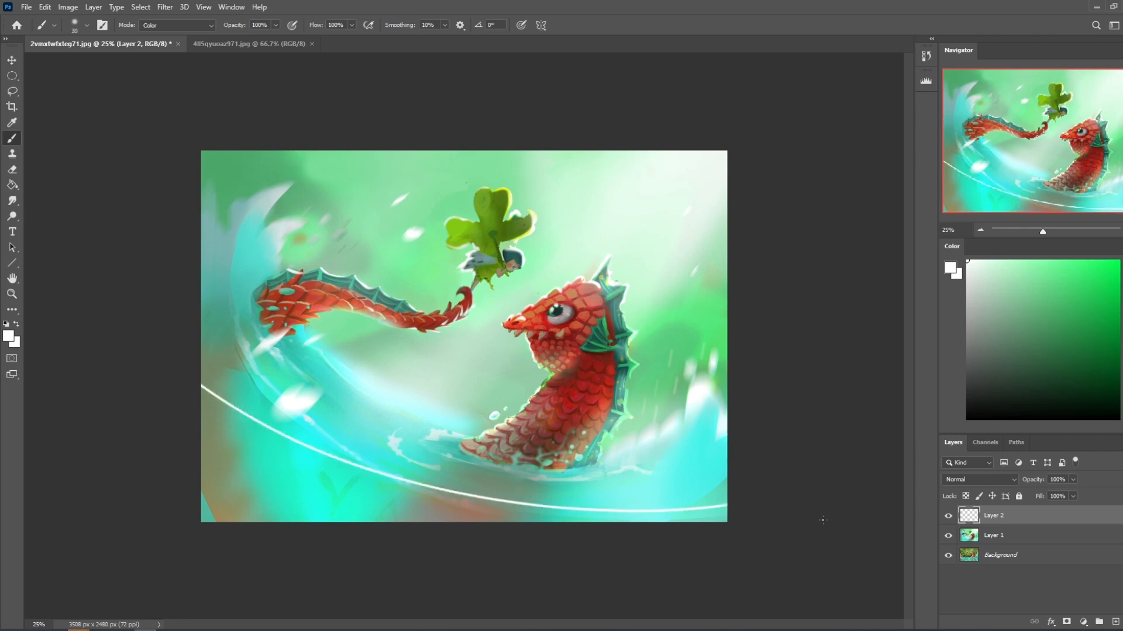
Apply a Motion Blur to the white curve on Layer 2 with an angle of -16° and a distance of 201 pixels.
click(165, 7)
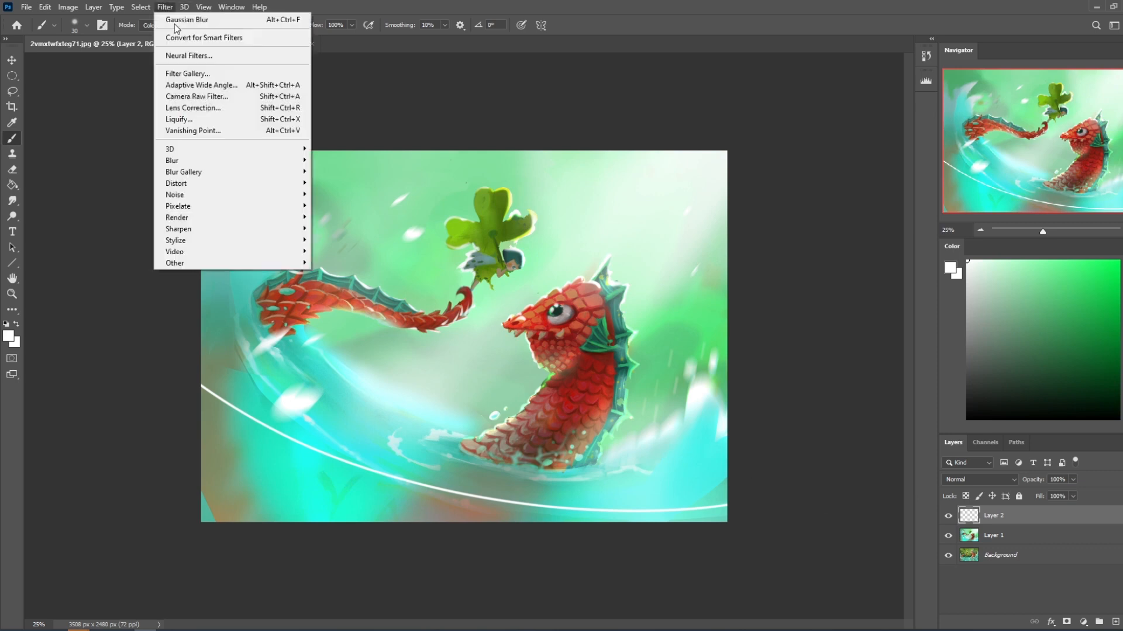
mouse_move(190, 164)
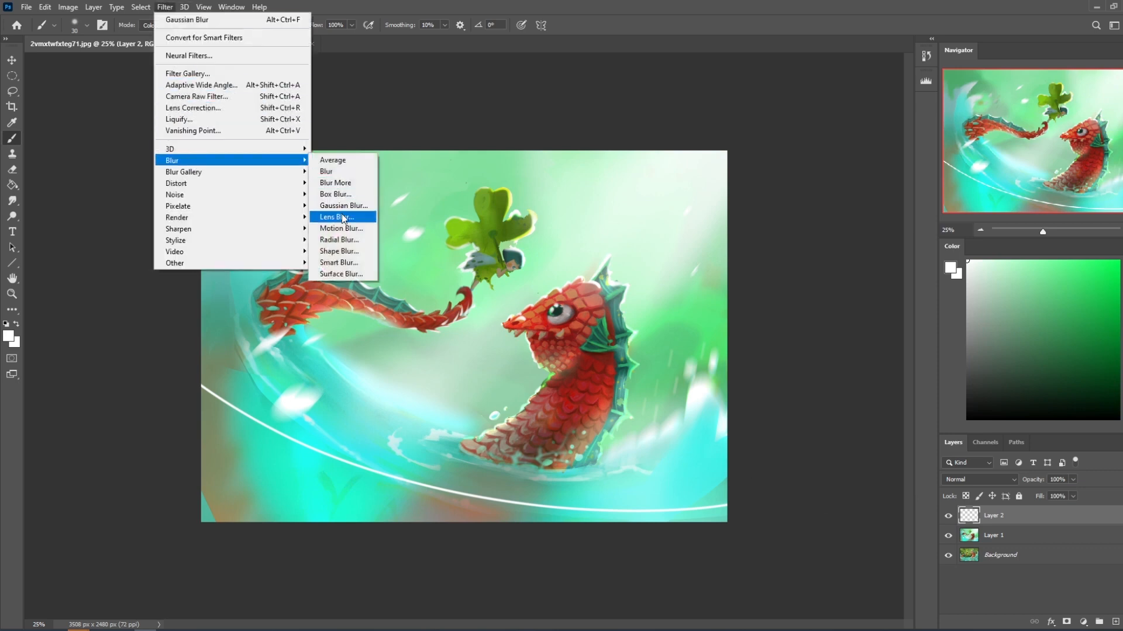
click(355, 227)
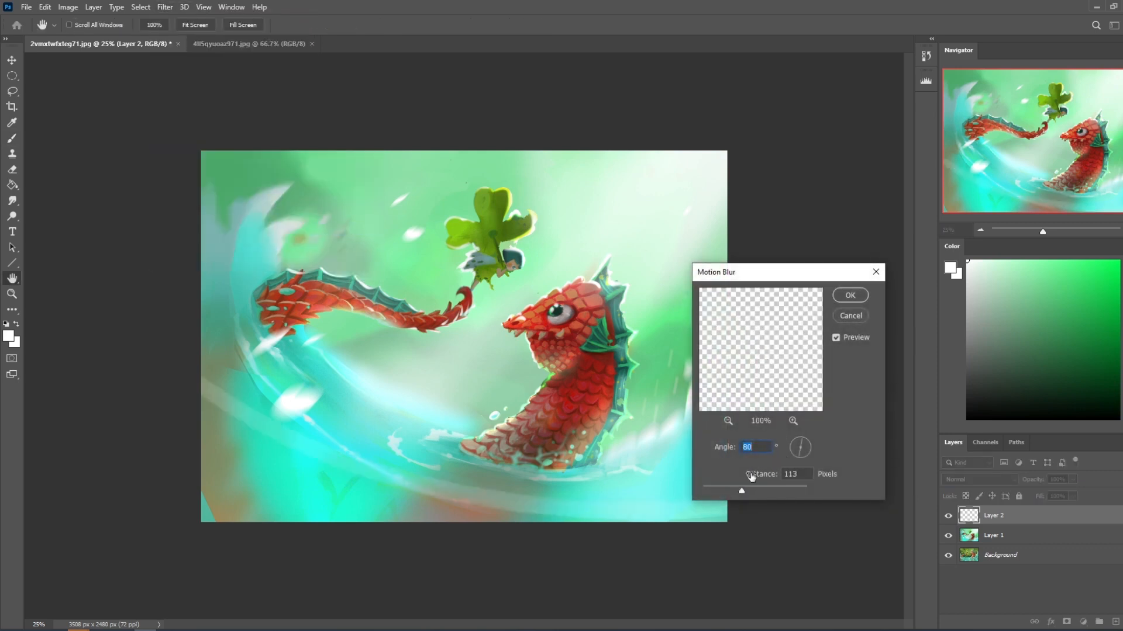
drag(742, 492, 725, 492)
drag(799, 447, 815, 451)
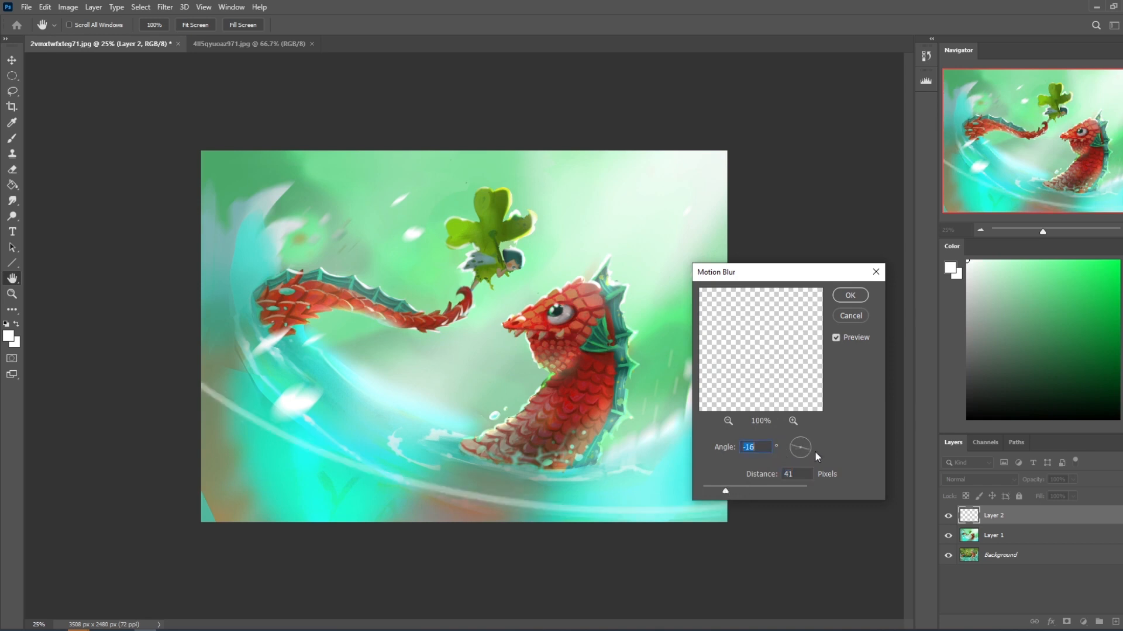
drag(737, 490, 757, 492)
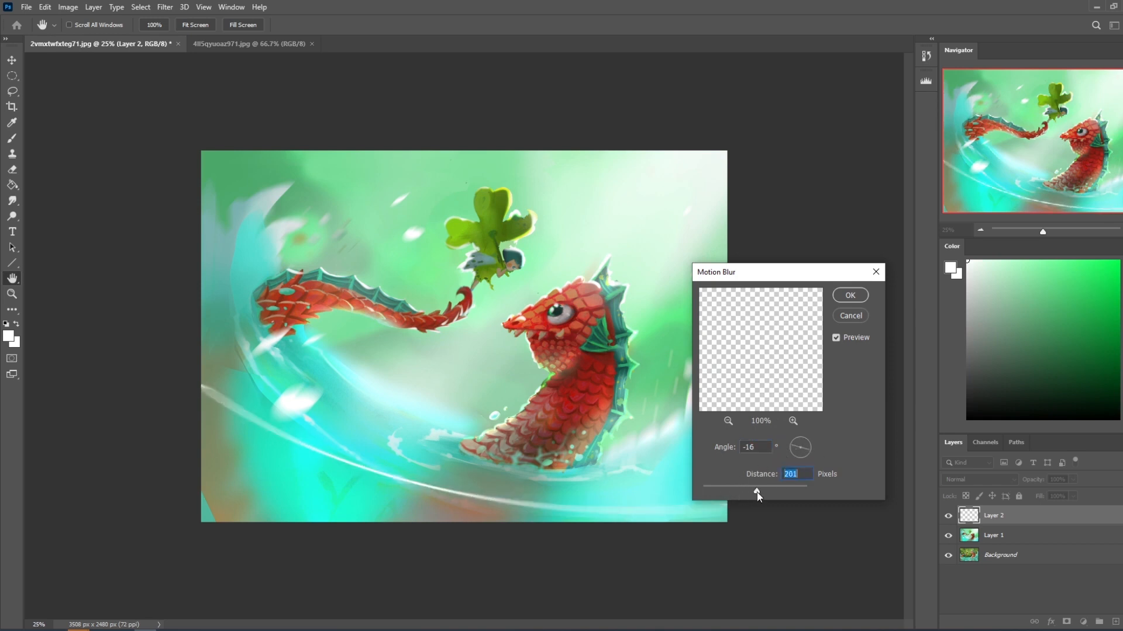
click(851, 295)
key(b)
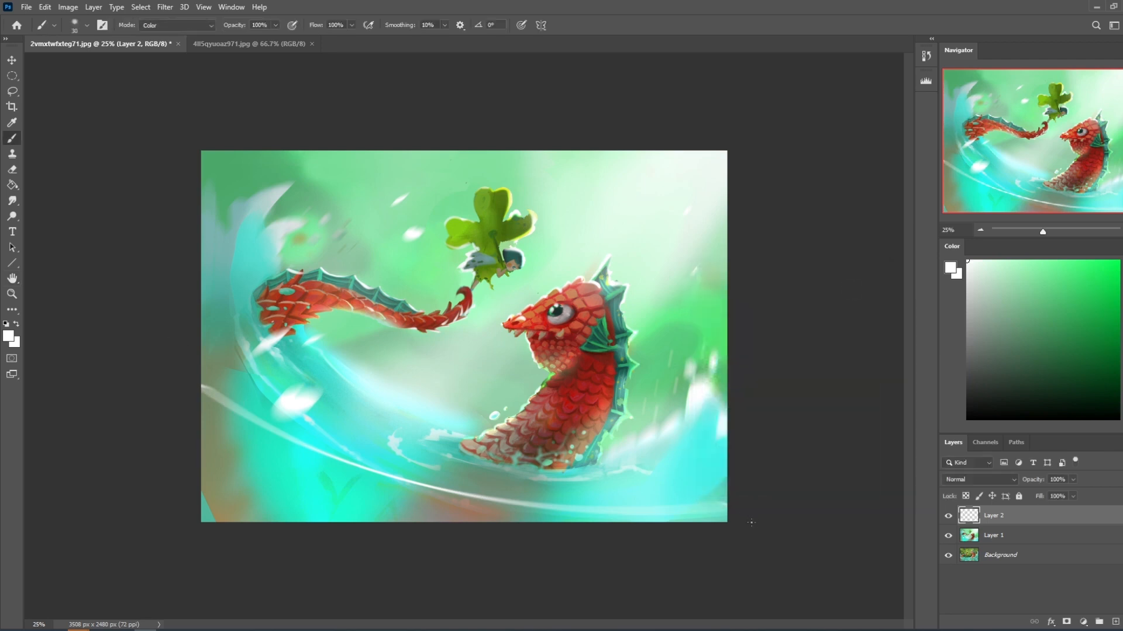
Lasso the whole water area below the white curve, from the canvas's left edge to its right edge.
key(l)
mouse_move(740, 515)
mouse_down()
mouse_move(470, 497)
mouse_move(387, 482)
mouse_move(288, 438)
mouse_up()
key(ctrl+z)
mouse_move(190, 388)
mouse_down()
mouse_move(525, 517)
mouse_move(582, 588)
mouse_move(181, 521)
mouse_move(164, 357)
mouse_up()
mouse_move(288, 445)
mouse_down()
mouse_move(329, 460)
mouse_move(773, 515)
mouse_move(404, 585)
mouse_up()
mouse_move(732, 505)
mouse_down()
mouse_move(232, 386)
mouse_move(238, 416)
mouse_move(232, 408)
mouse_up()
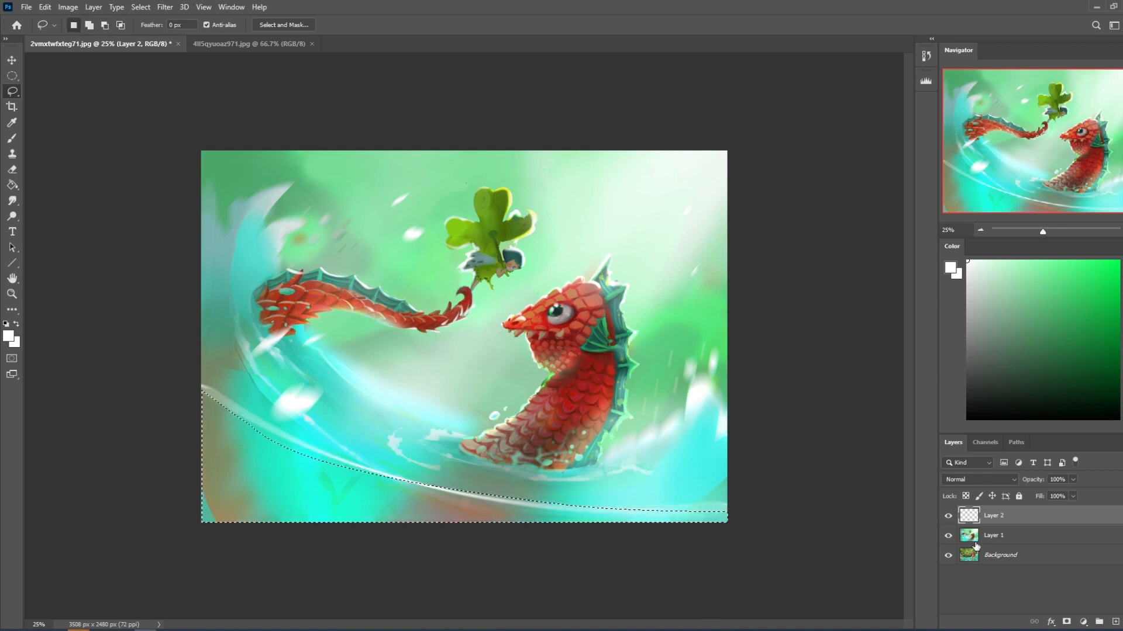
Try a Hue/Saturation lightness change on Layer 1 within the selected water, testing -31 and +30, and discard it.
click(1016, 538)
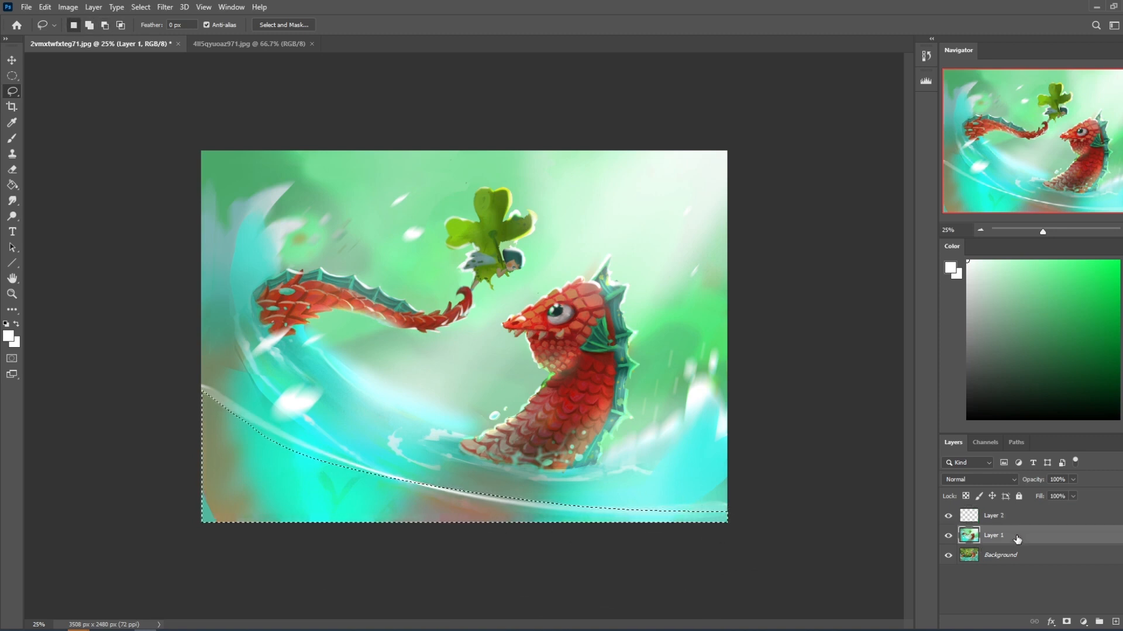
key(ctrl+u)
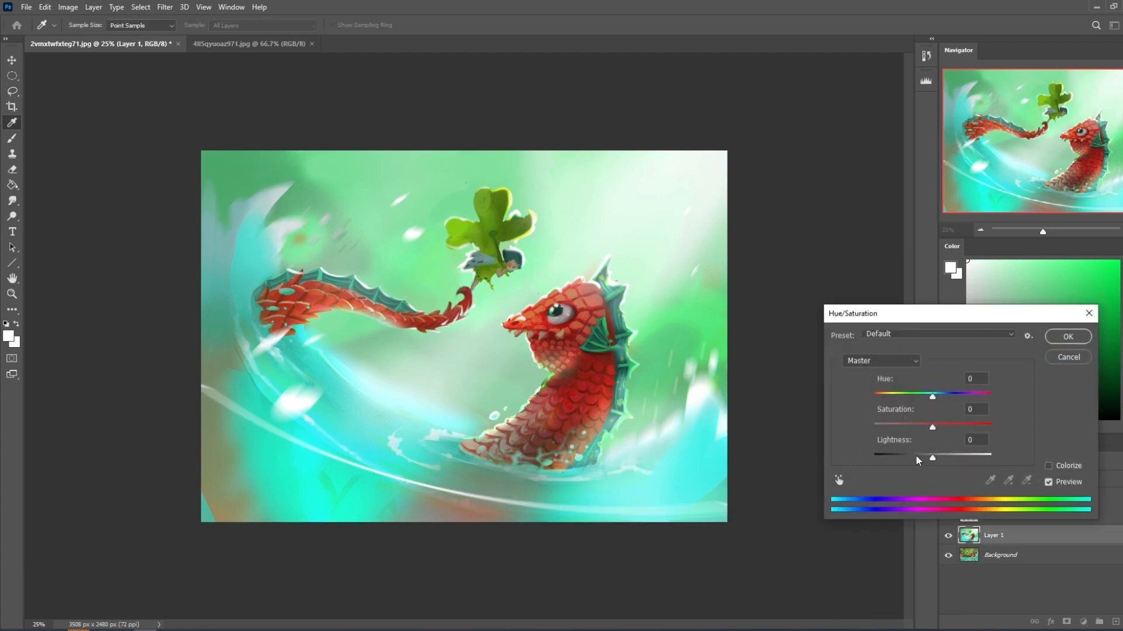
click(915, 459)
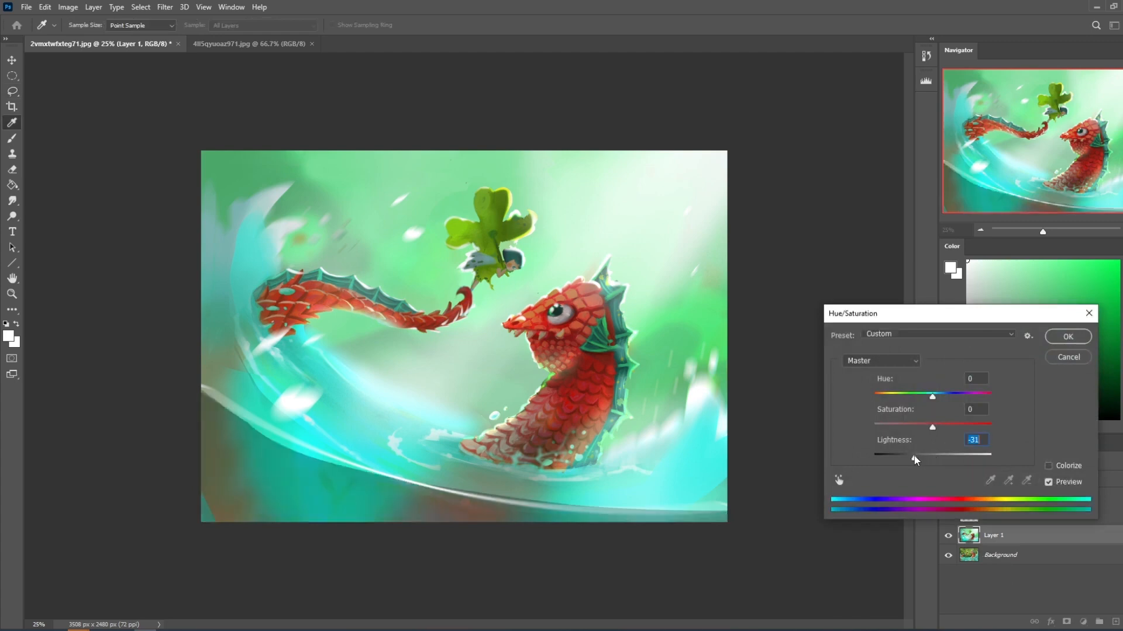
click(949, 458)
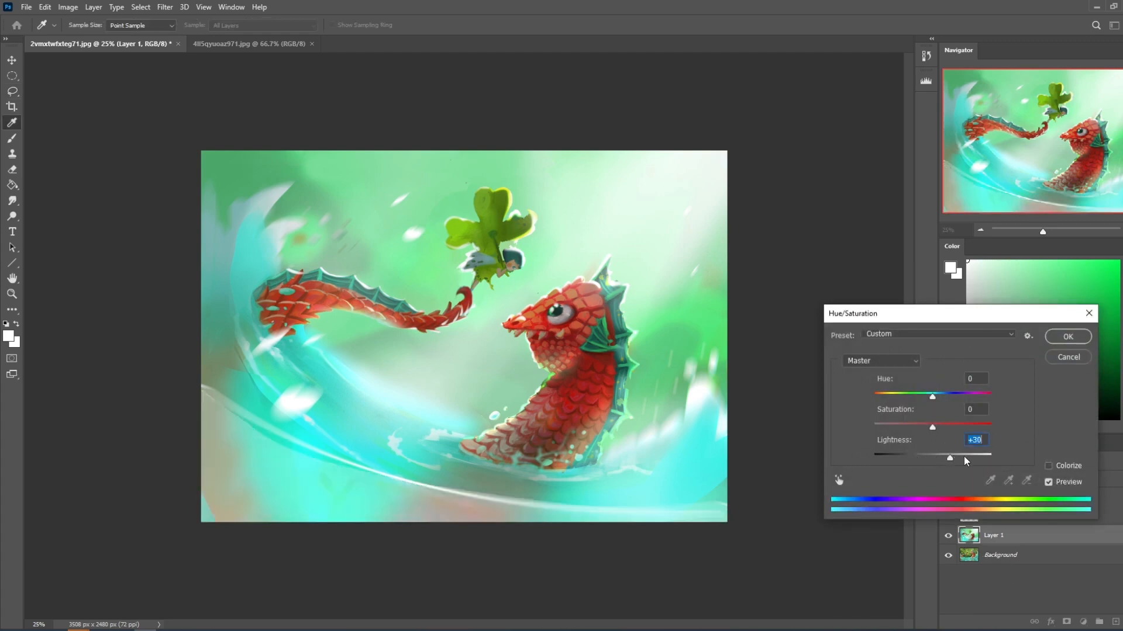
click(945, 458)
click(948, 458)
click(1079, 358)
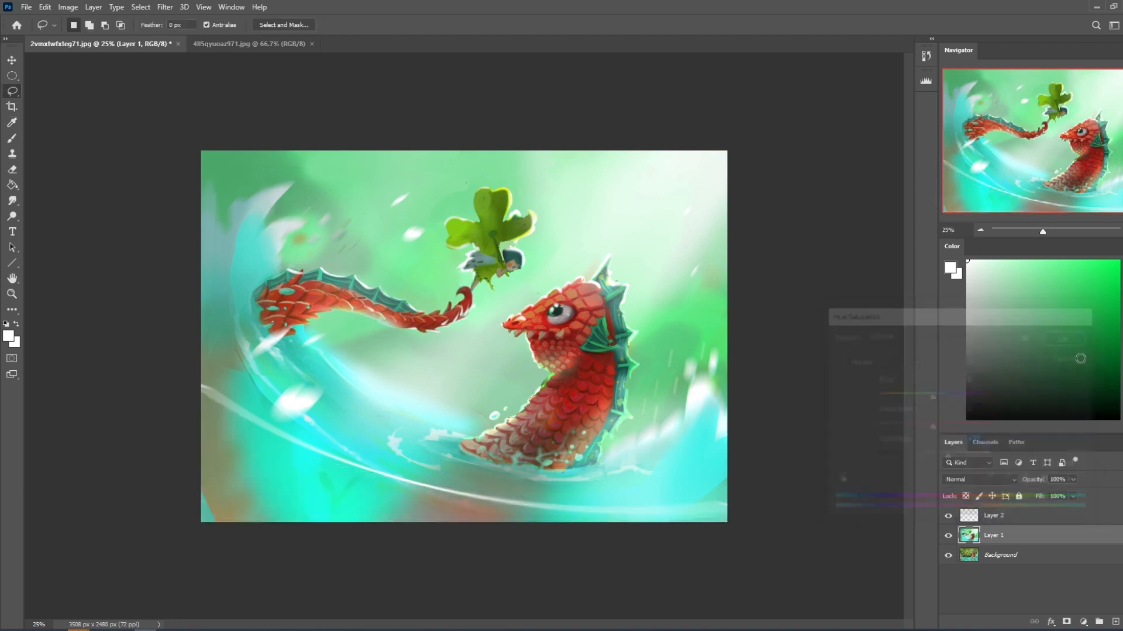
Compare the painting with and without the blurred white curve by toggling Layer 2's visibility.
click(949, 516)
click(951, 517)
click(950, 517)
click(950, 517)
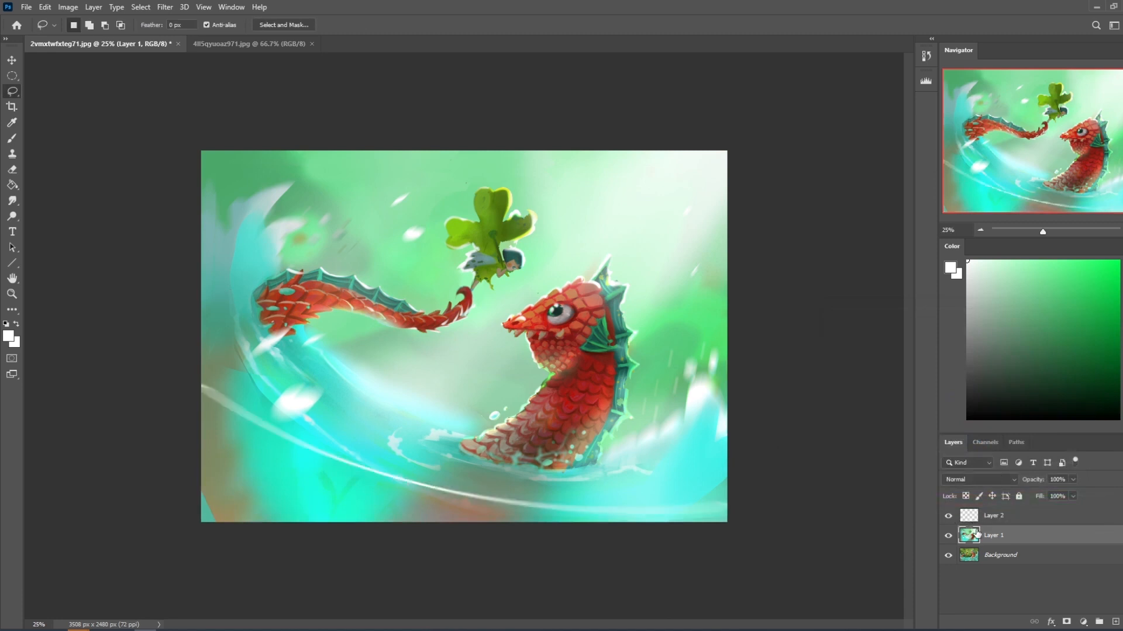
Lower Layer 2's fill to about 84% and check the softened curve by hiding and showing the layer.
click(1006, 517)
click(1073, 496)
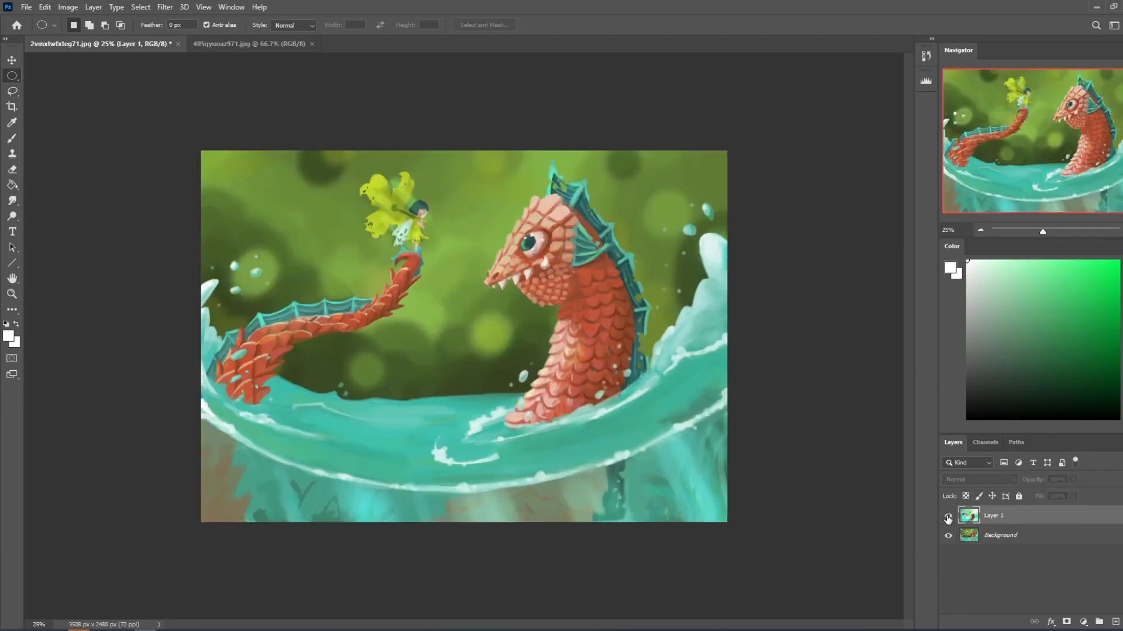
click(948, 517)
click(948, 518)
click(947, 518)
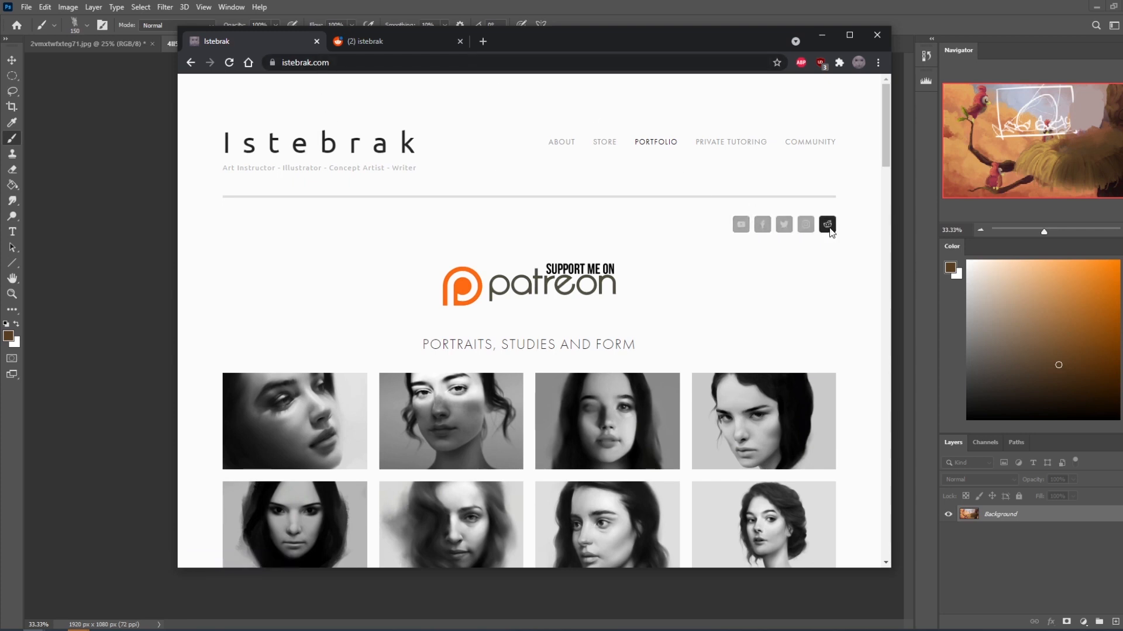
In the browser, open the r/istebrak Reddit community from istebrak.com and return to the website's portfolio page.
click(828, 225)
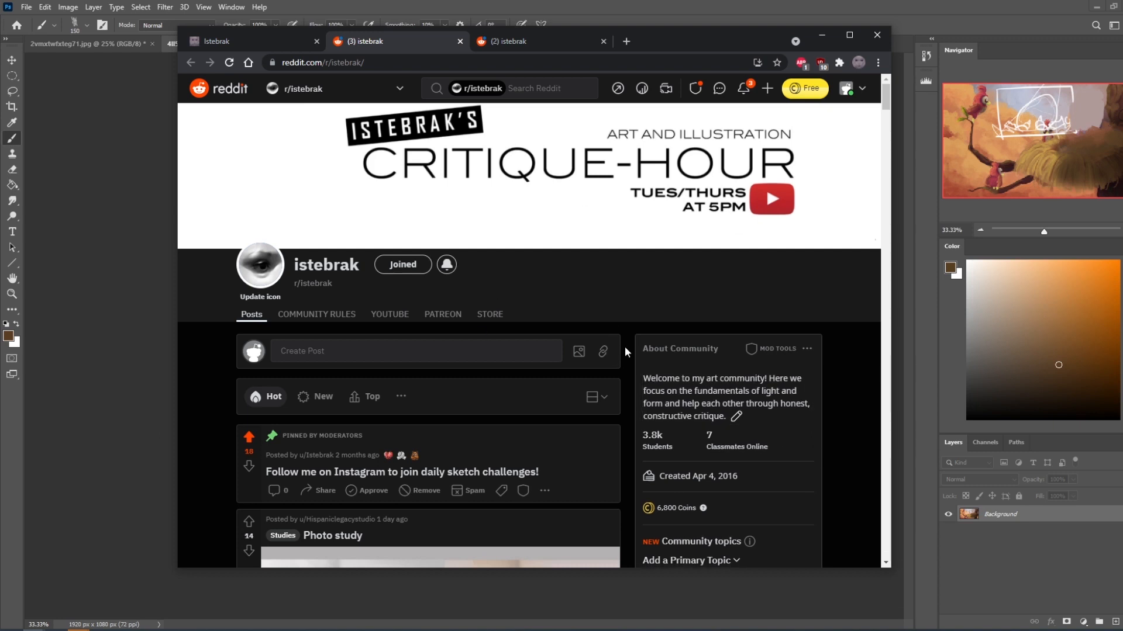
click(249, 38)
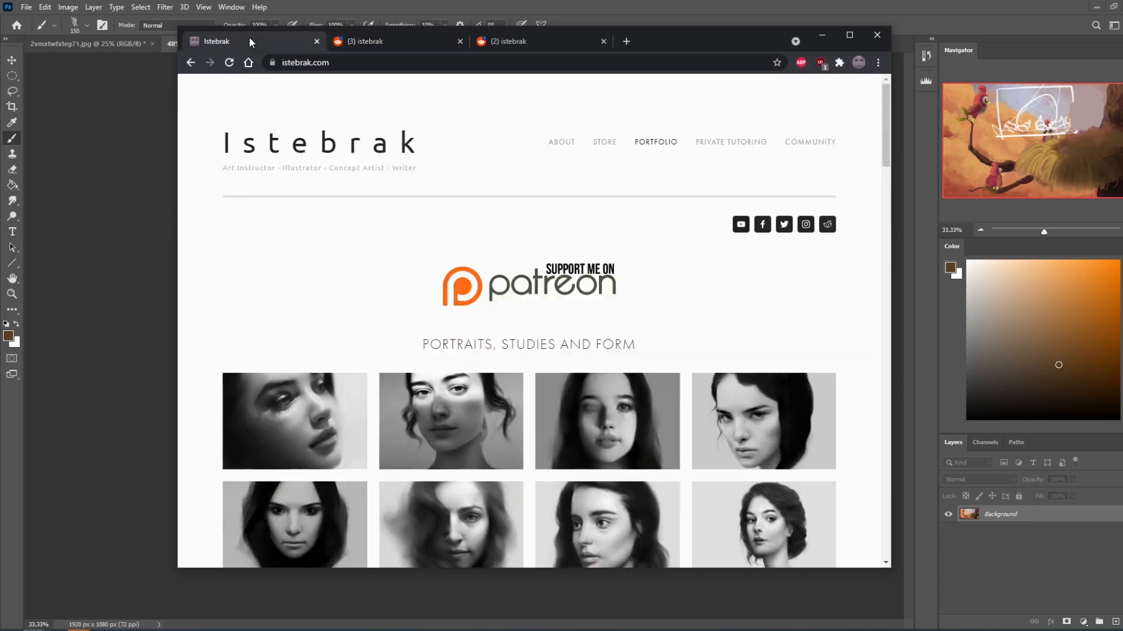